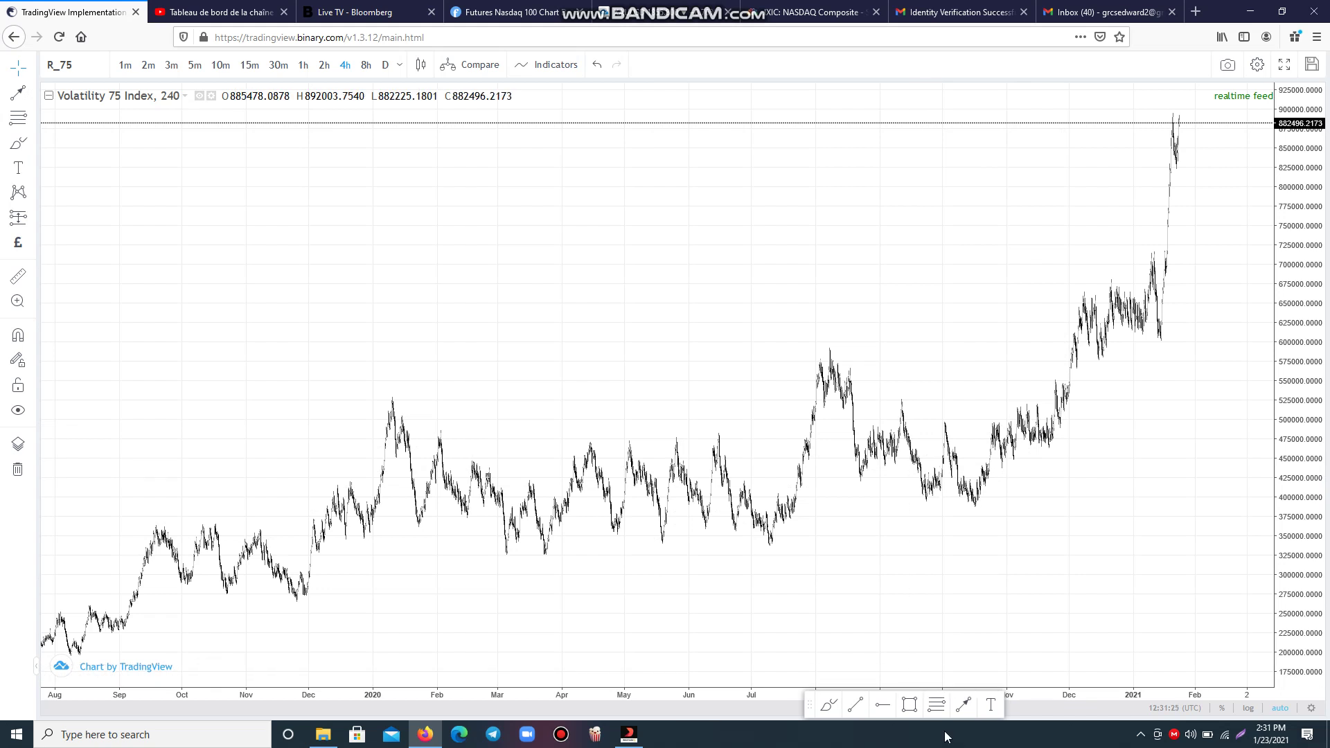
Draw rectangles over the Sep–Dec 2019 and Feb–Jul 2020 consolidation ranges
left_click(911, 705)
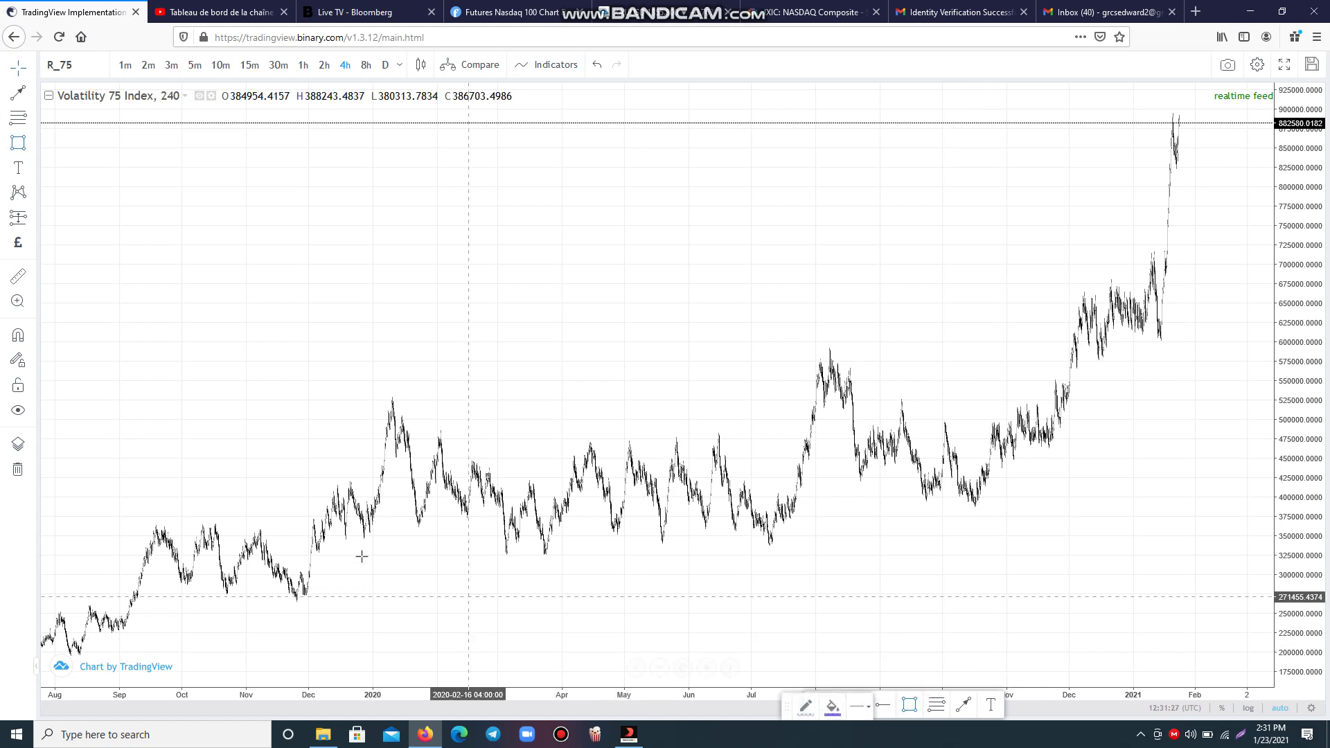
left_click_drag(133, 523, 309, 574)
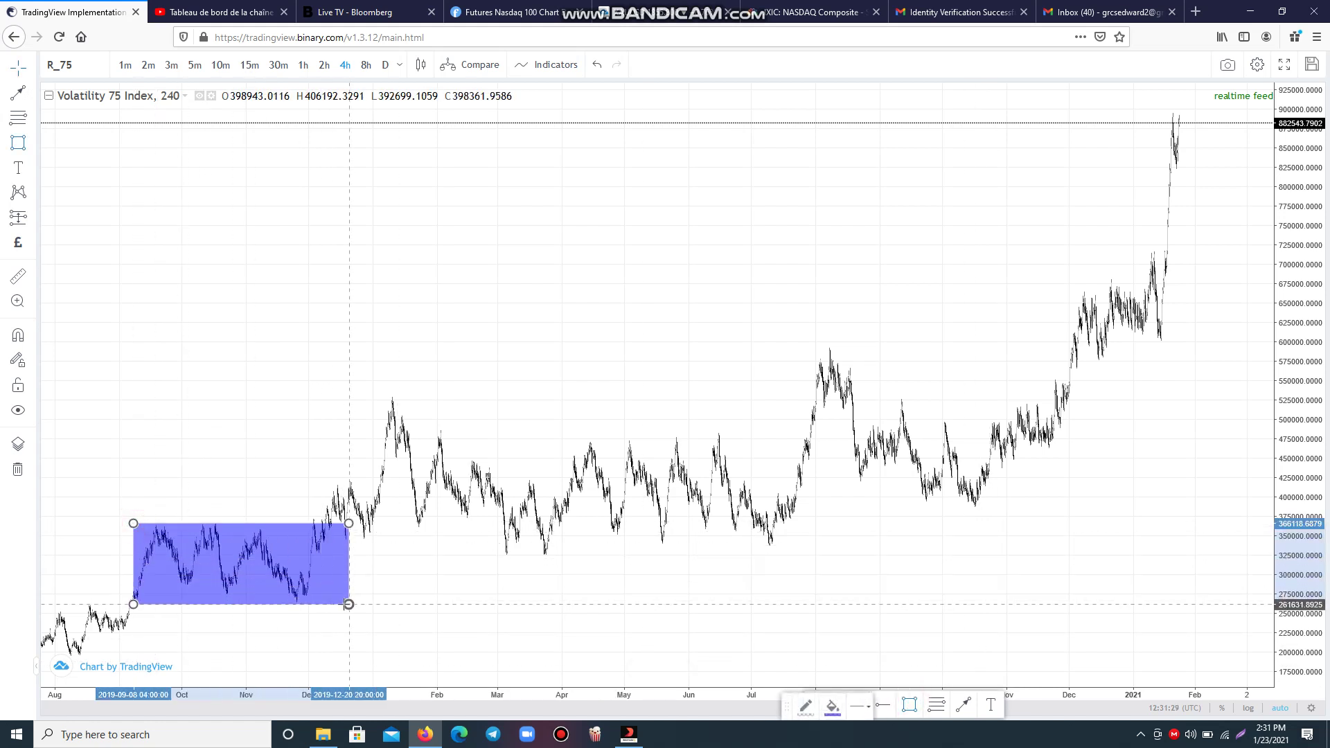
left_click(331, 596)
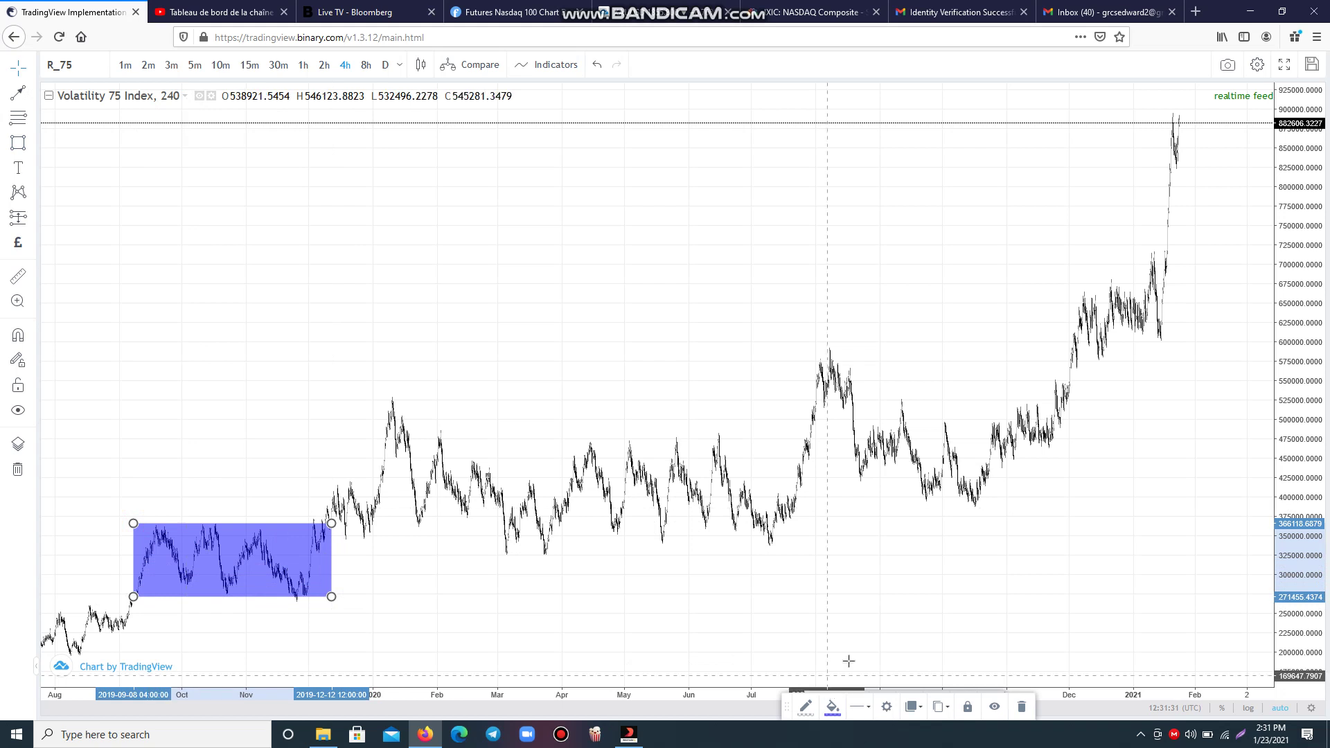
left_click(887, 614)
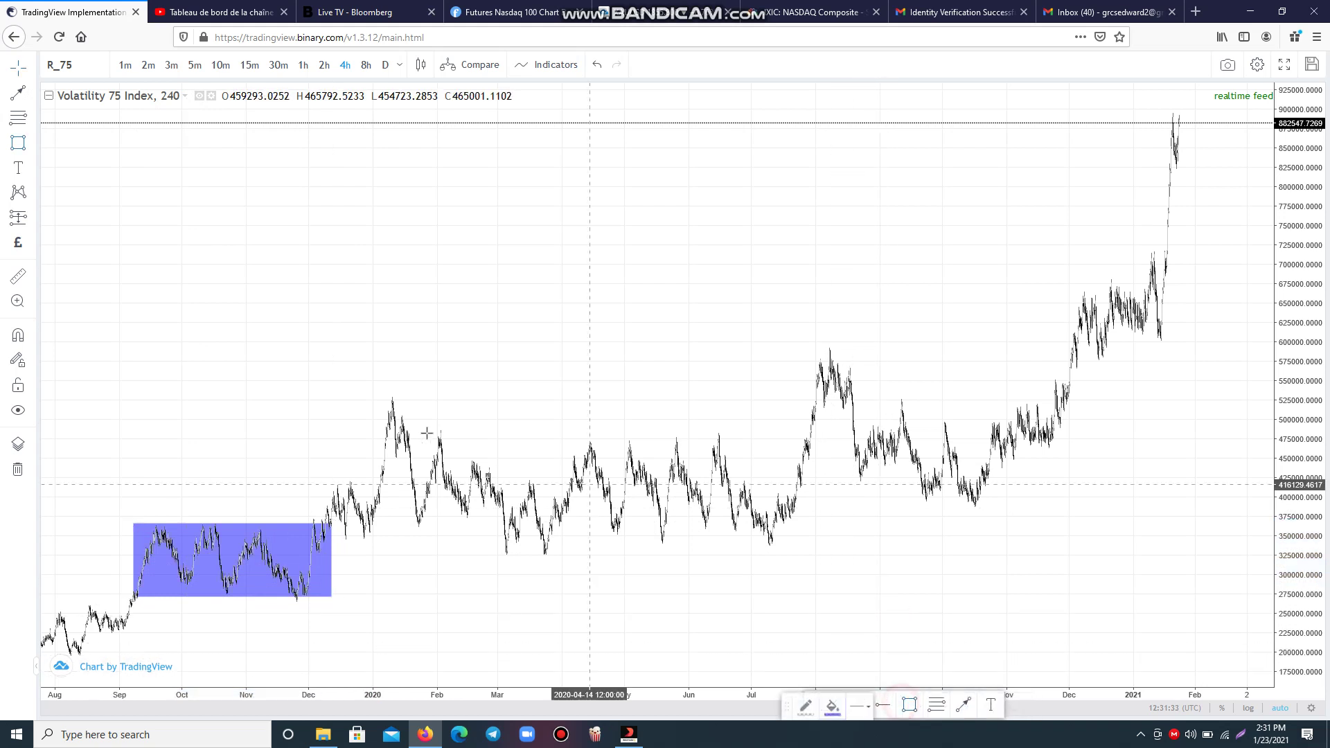
left_click(467, 459)
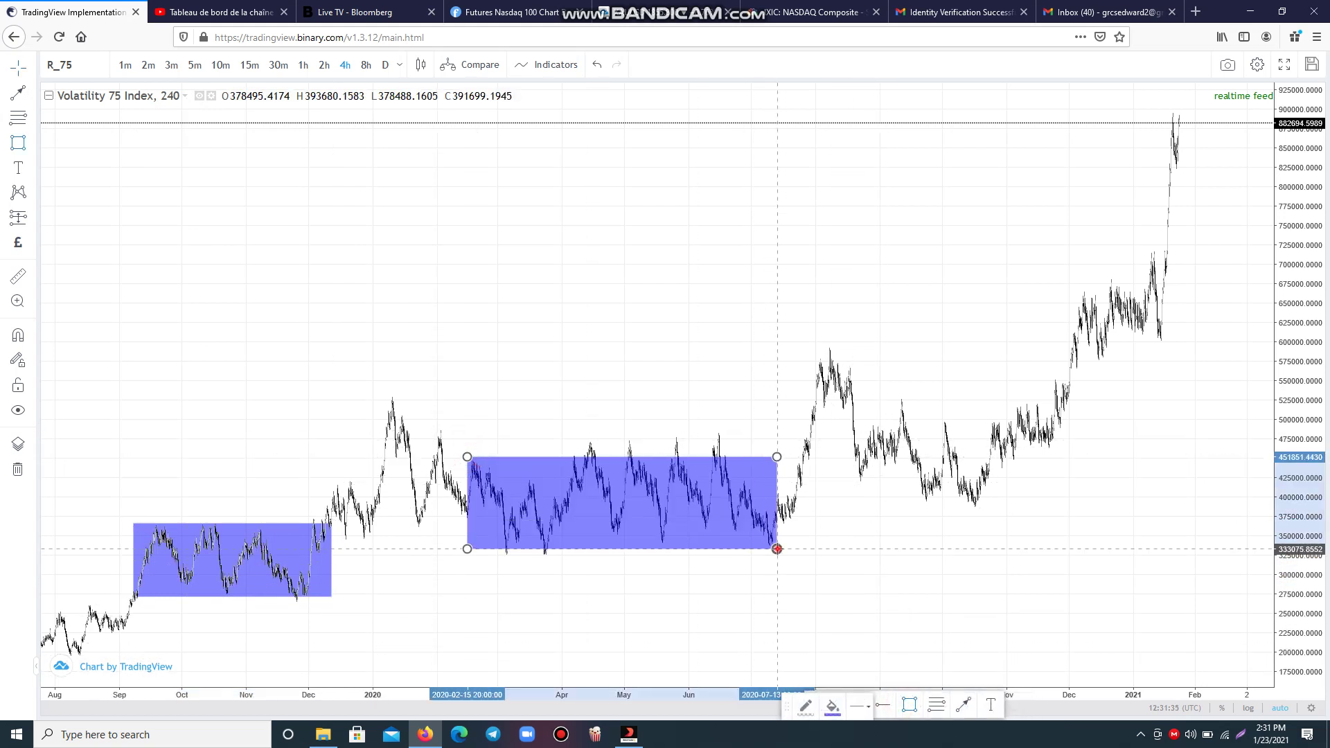
left_click(776, 549)
left_click(908, 626)
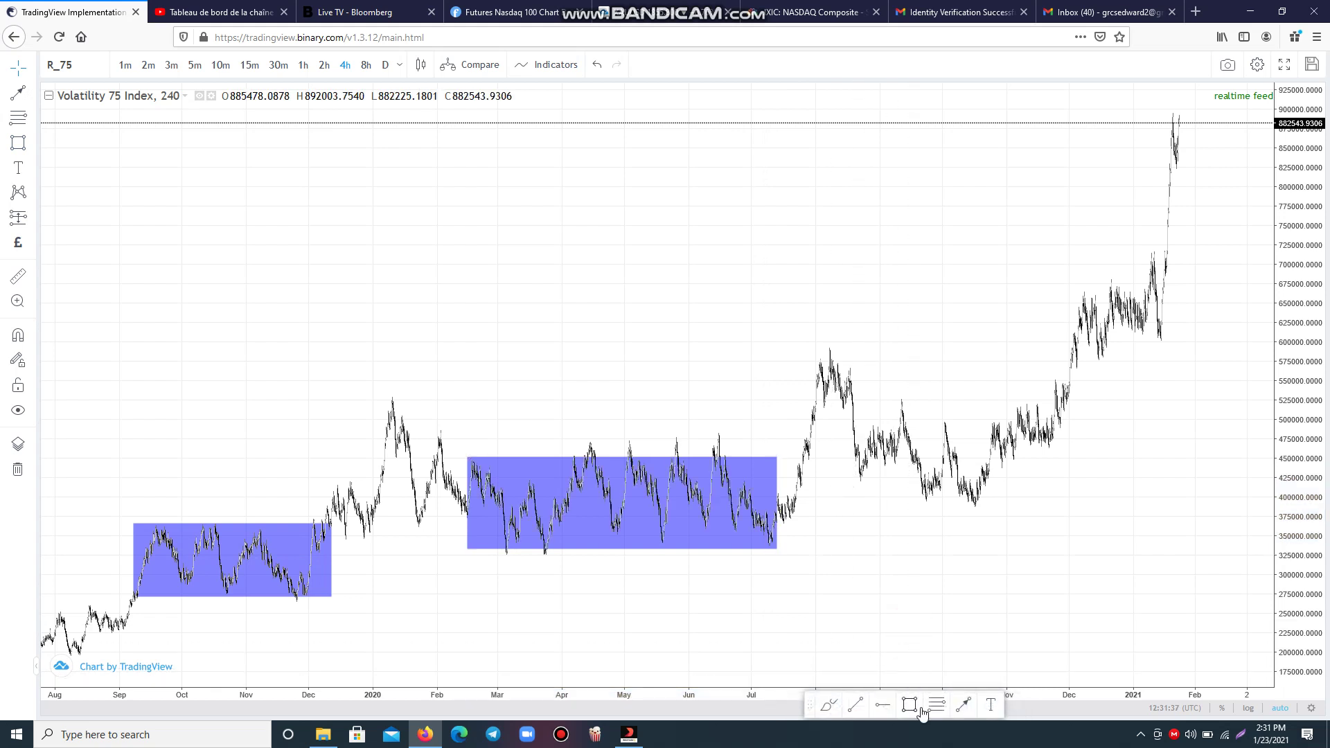
Box the small Aug 2020 range, widened slightly, and the Nov 2020 range
left_click(859, 430)
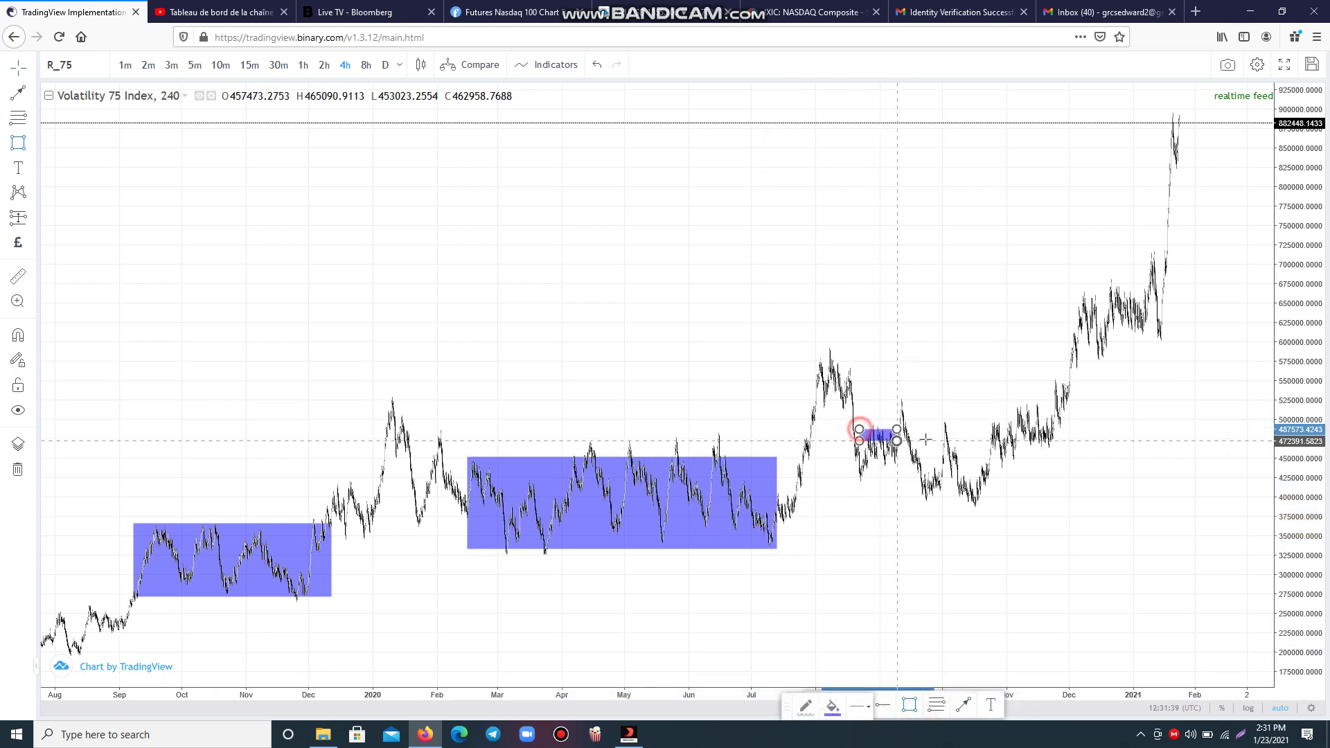
left_click(894, 464)
left_click_drag(894, 464, 907, 467)
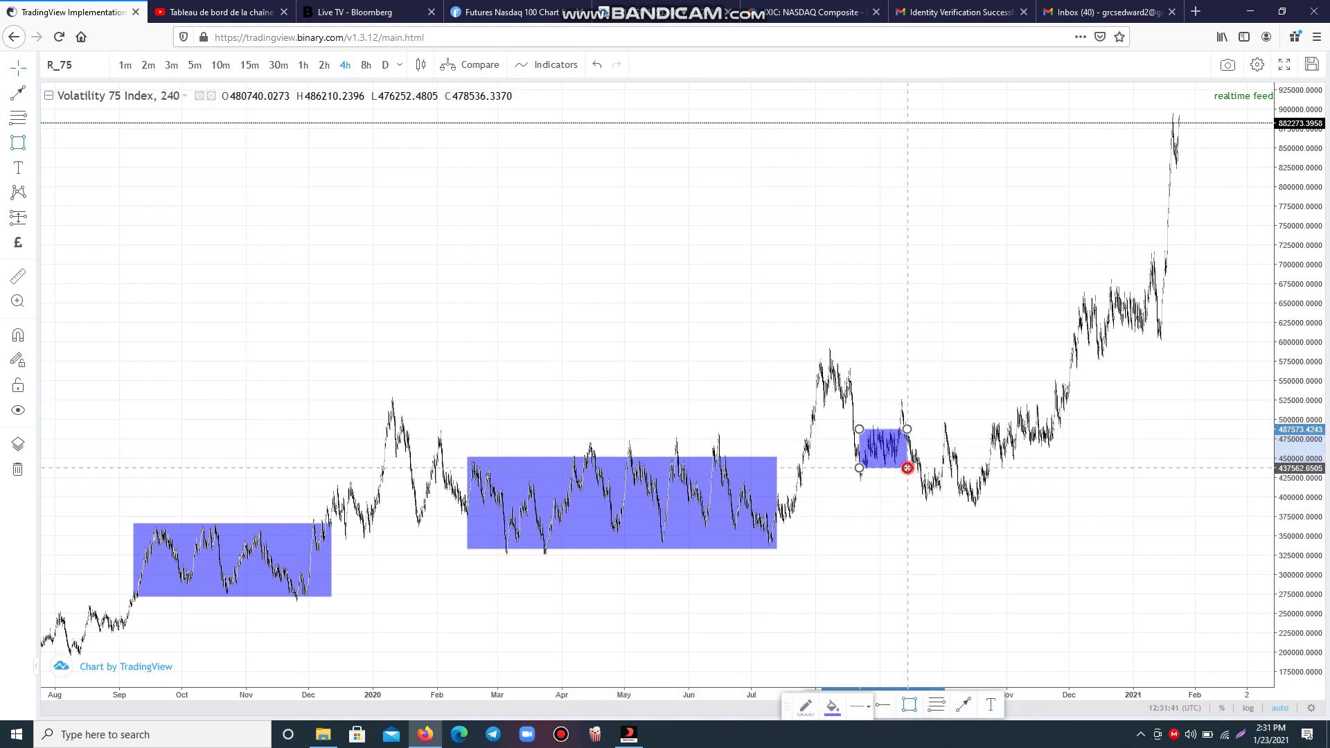
left_click(948, 608)
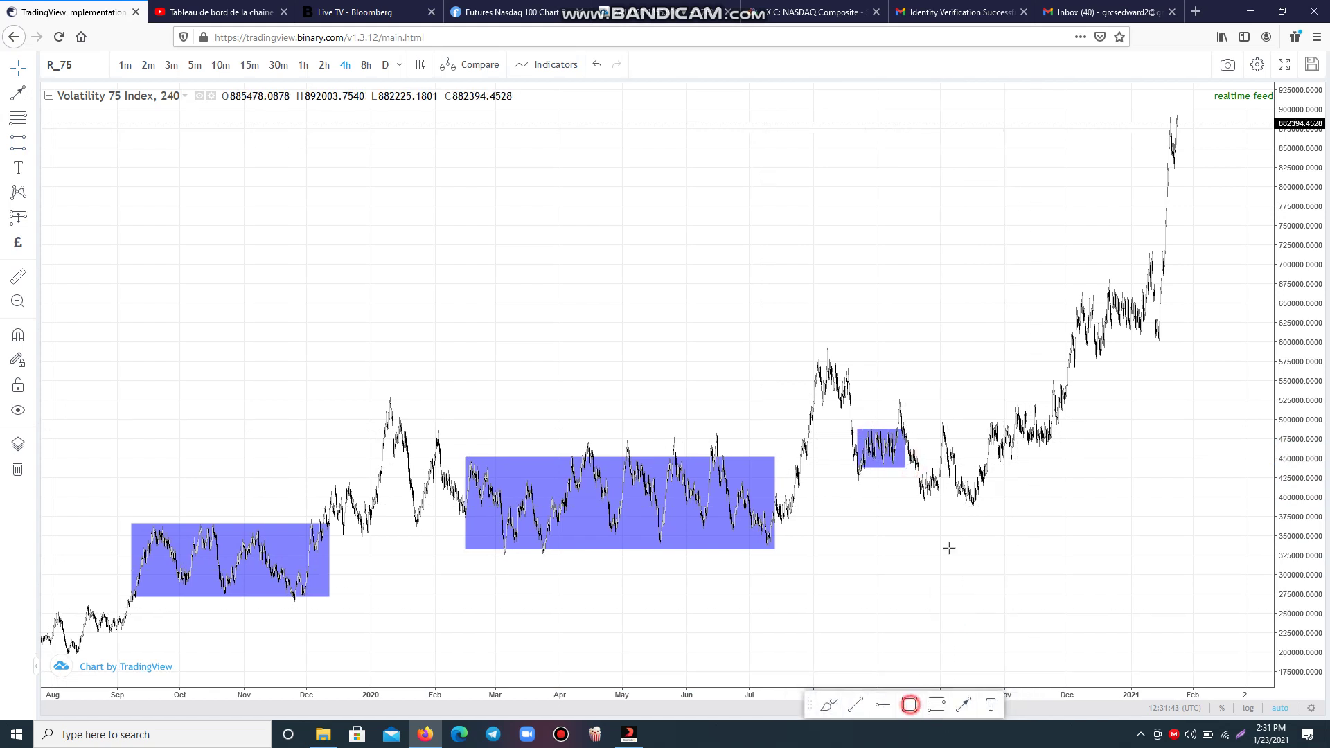
left_click(975, 406)
left_click(1059, 454)
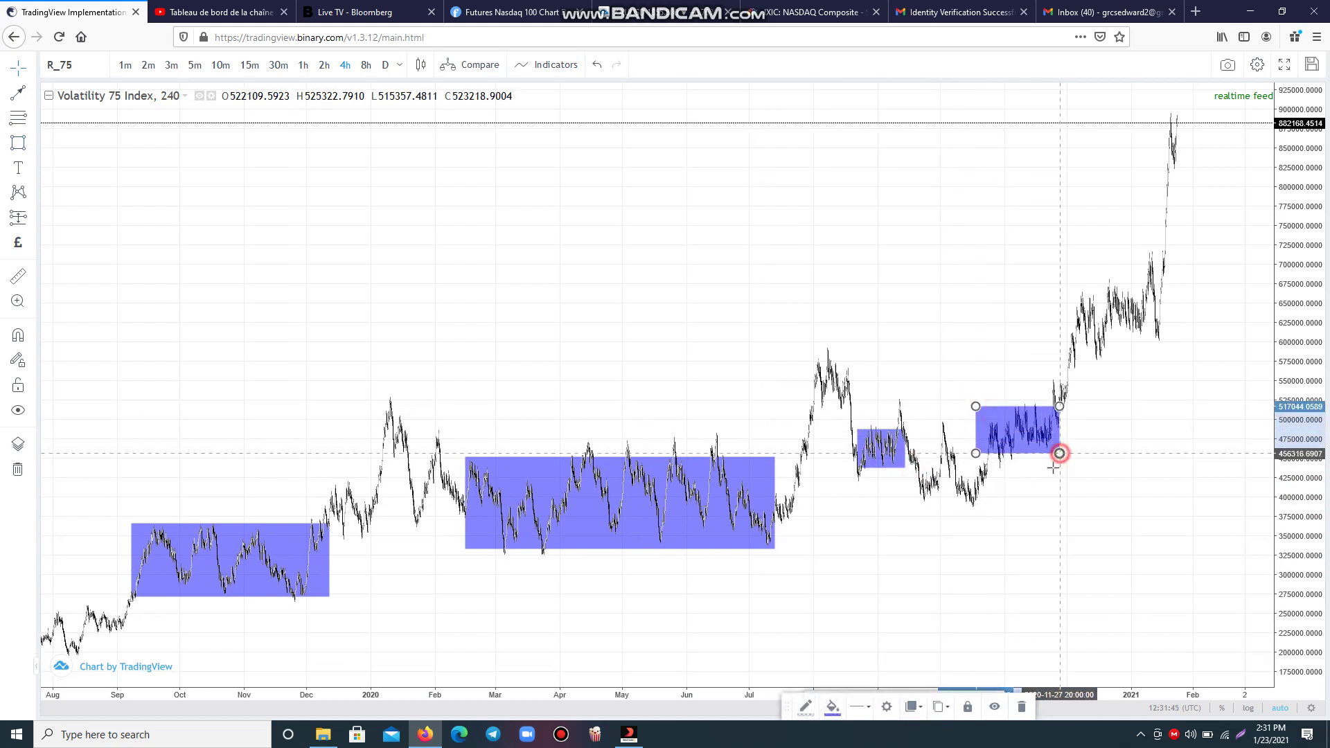
left_click(929, 624)
Add a fifth rectangle over the Dec 2020–Jan 2021 consolidation range
left_click(909, 706)
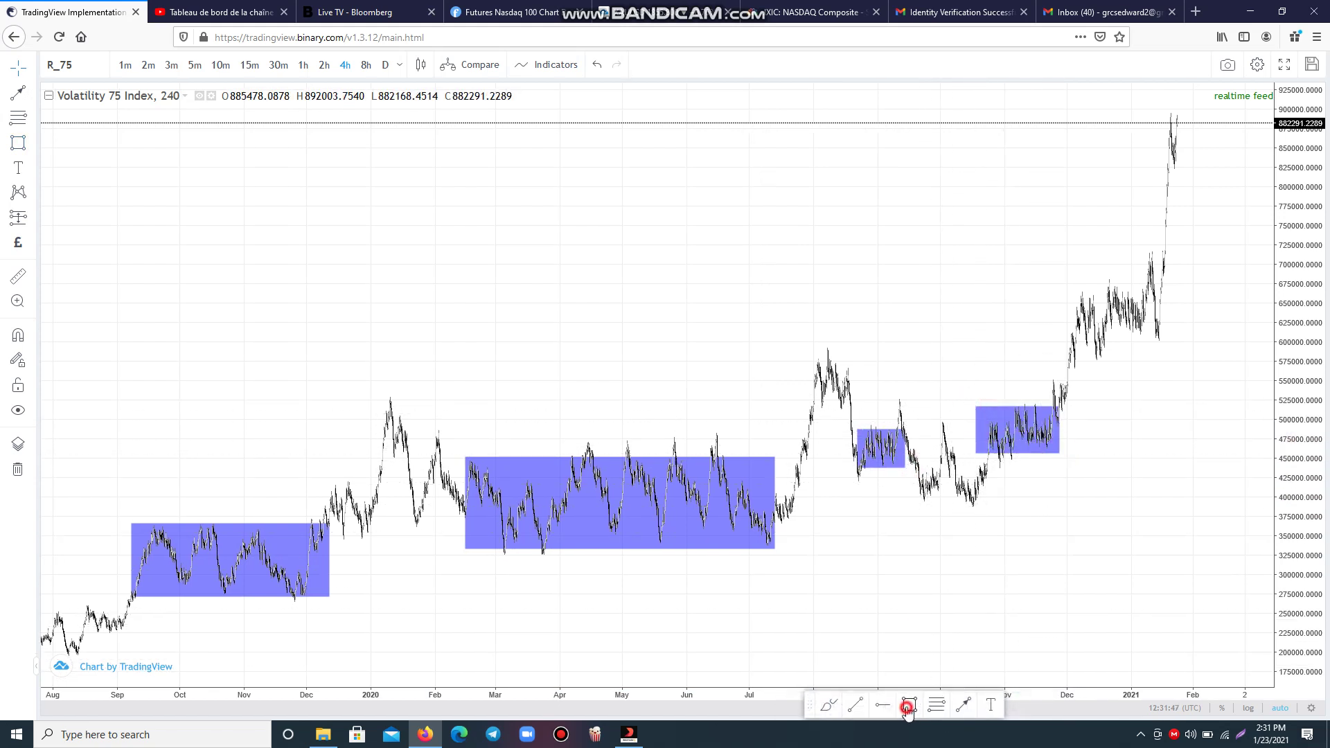
left_click(1073, 291)
left_click(1164, 348)
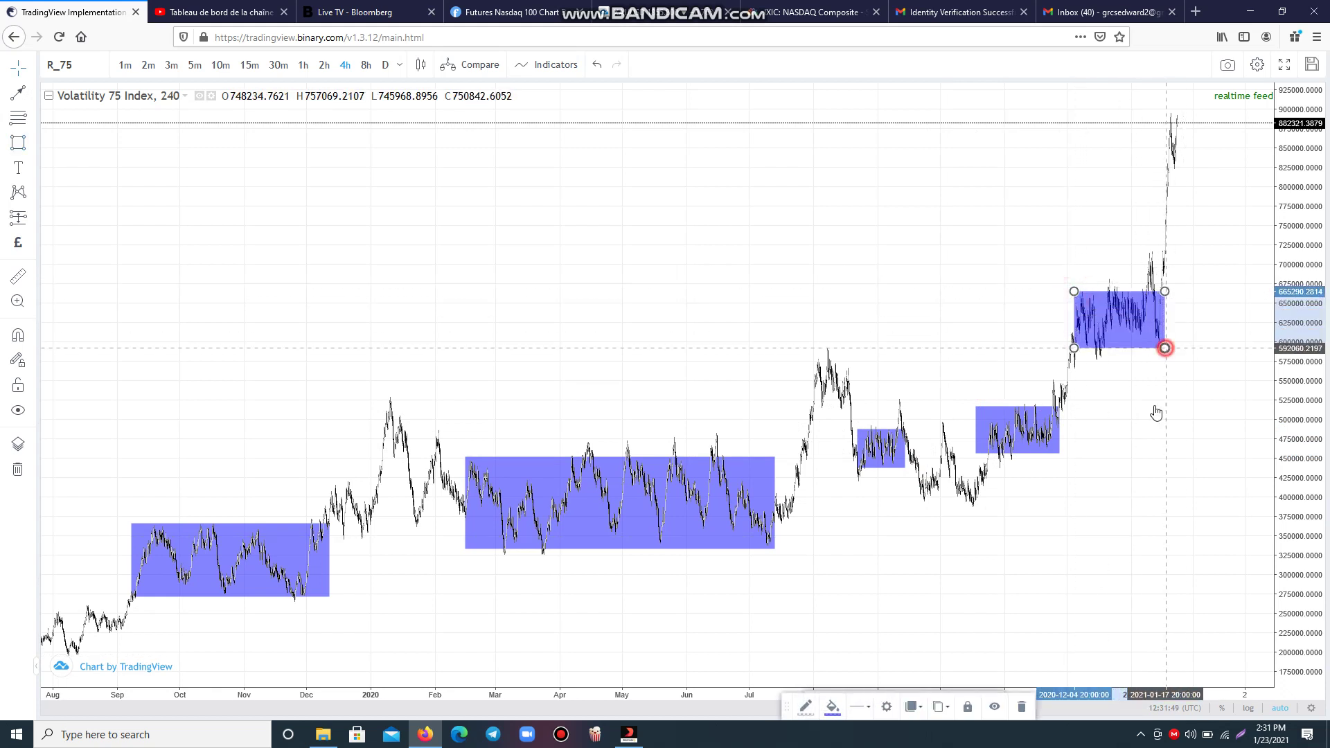
left_click(1163, 451)
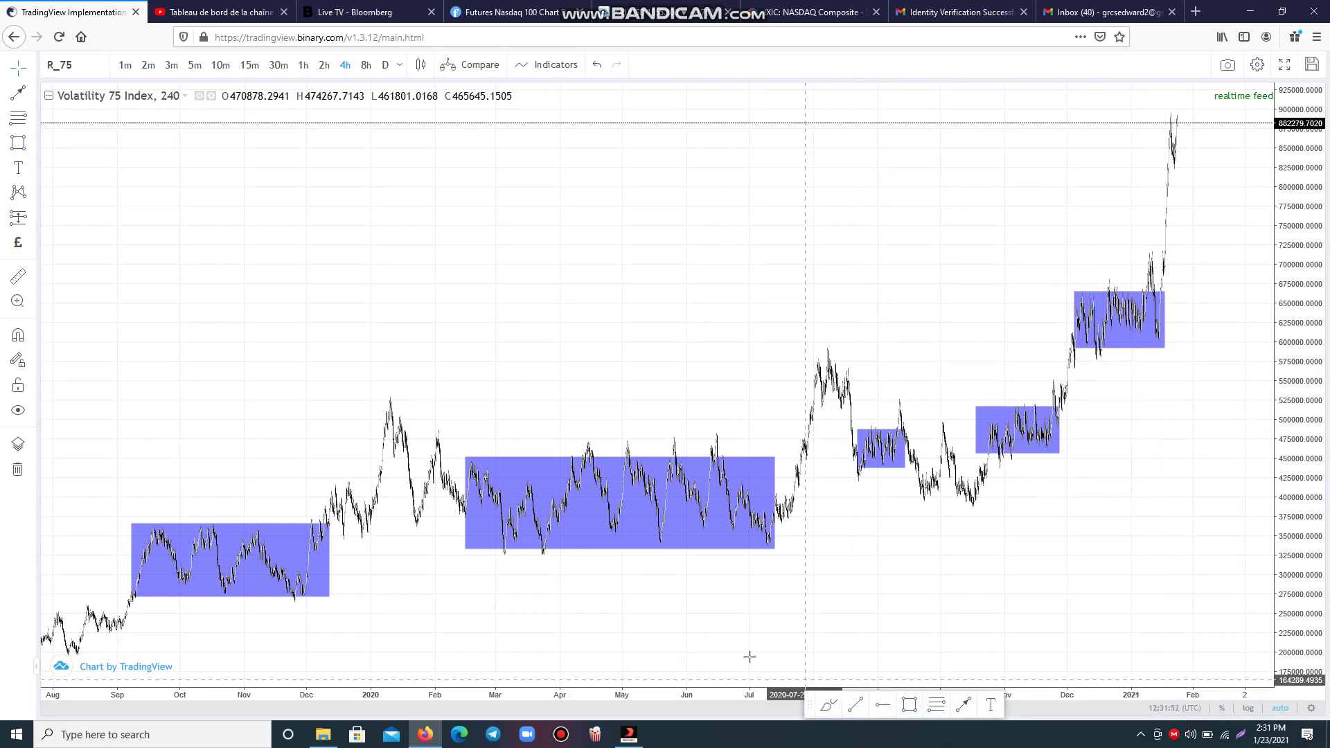
left_click(705, 668)
Zoom into the recent candles and delete the Dec–Jan consolidation box
left_click(705, 668)
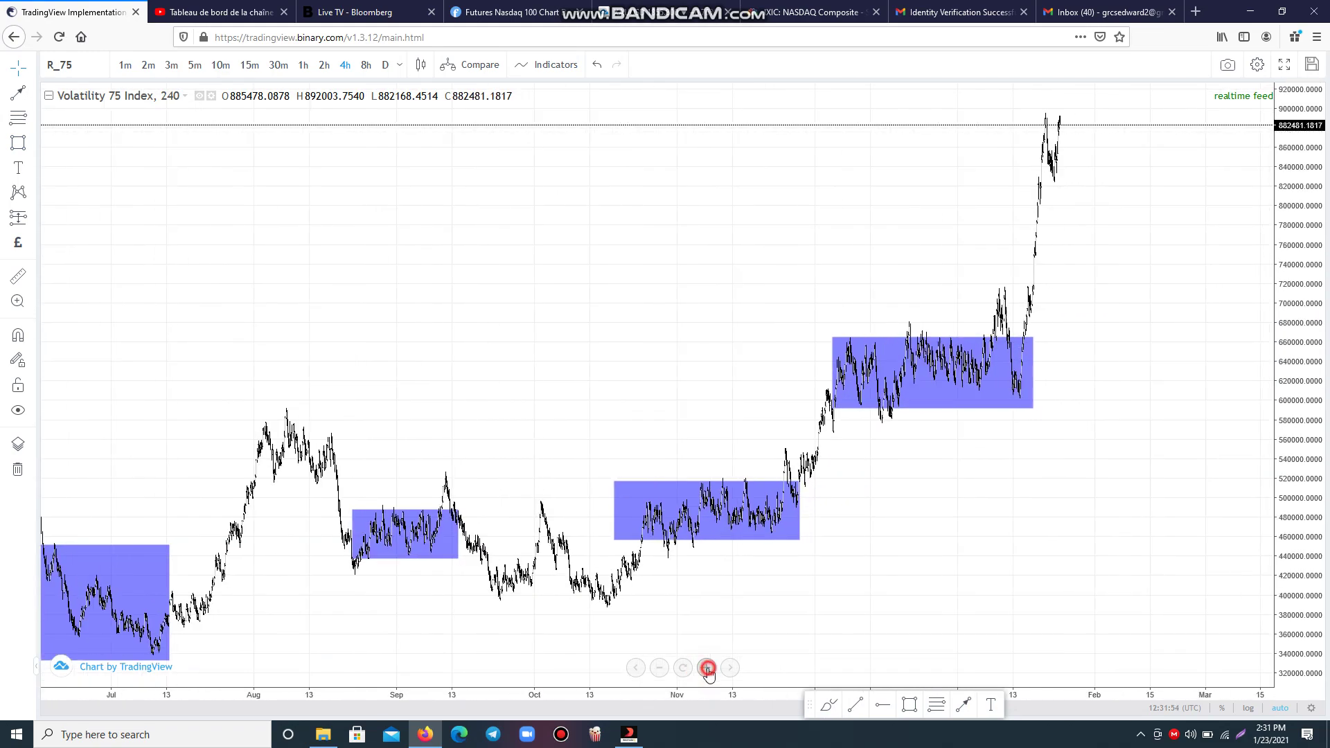
left_click(706, 667)
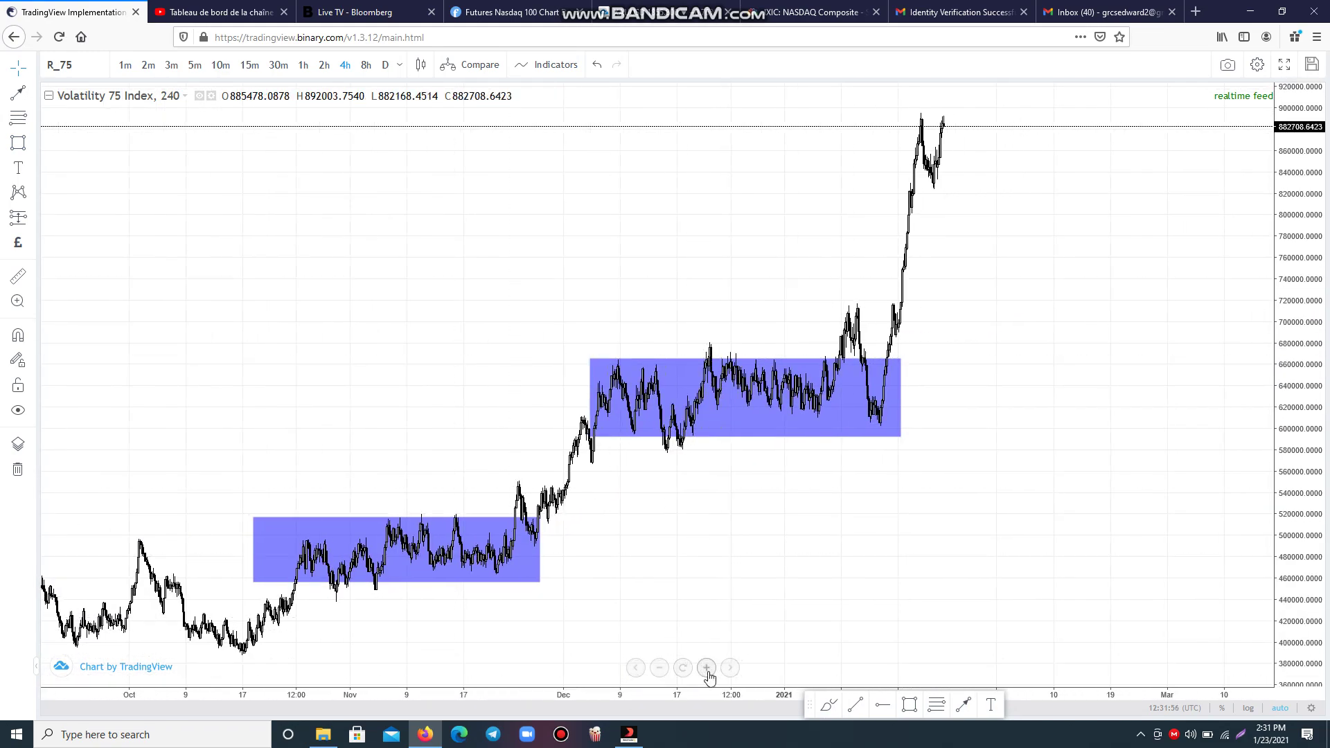
left_click(706, 668)
left_click(706, 667)
left_click(706, 668)
left_click(705, 667)
left_click_drag(641, 469, 1326, 540)
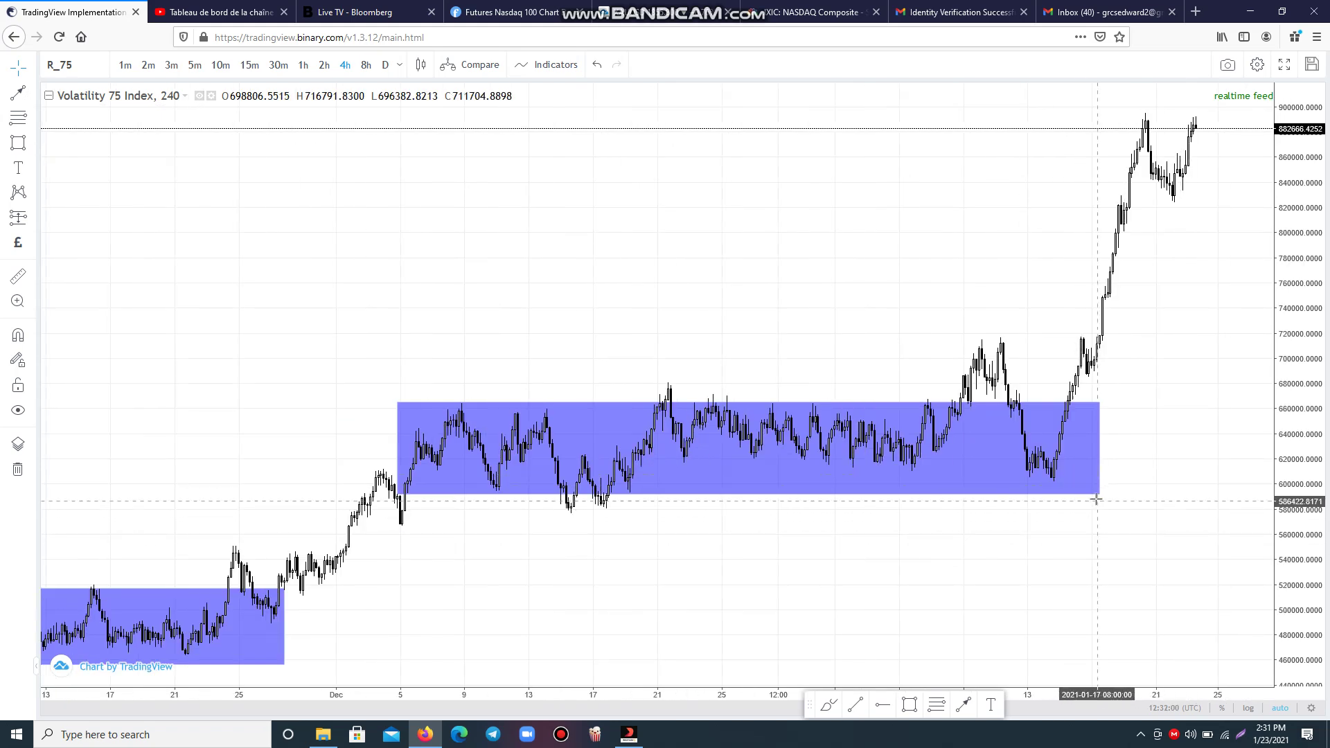
left_click_drag(1099, 494, 1097, 494)
left_click(1020, 707)
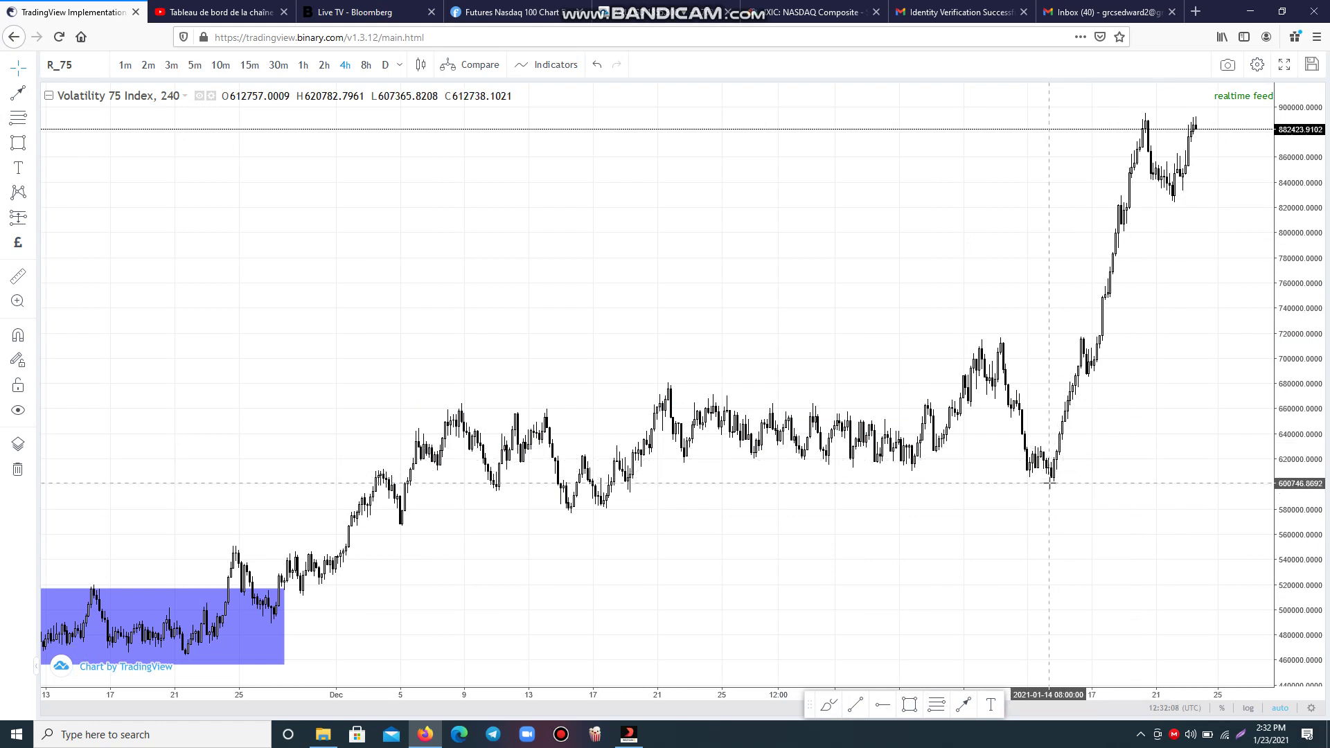
Draw a horizontal trend line at the early-January high near 715890, then view daily candles
left_click(856, 707)
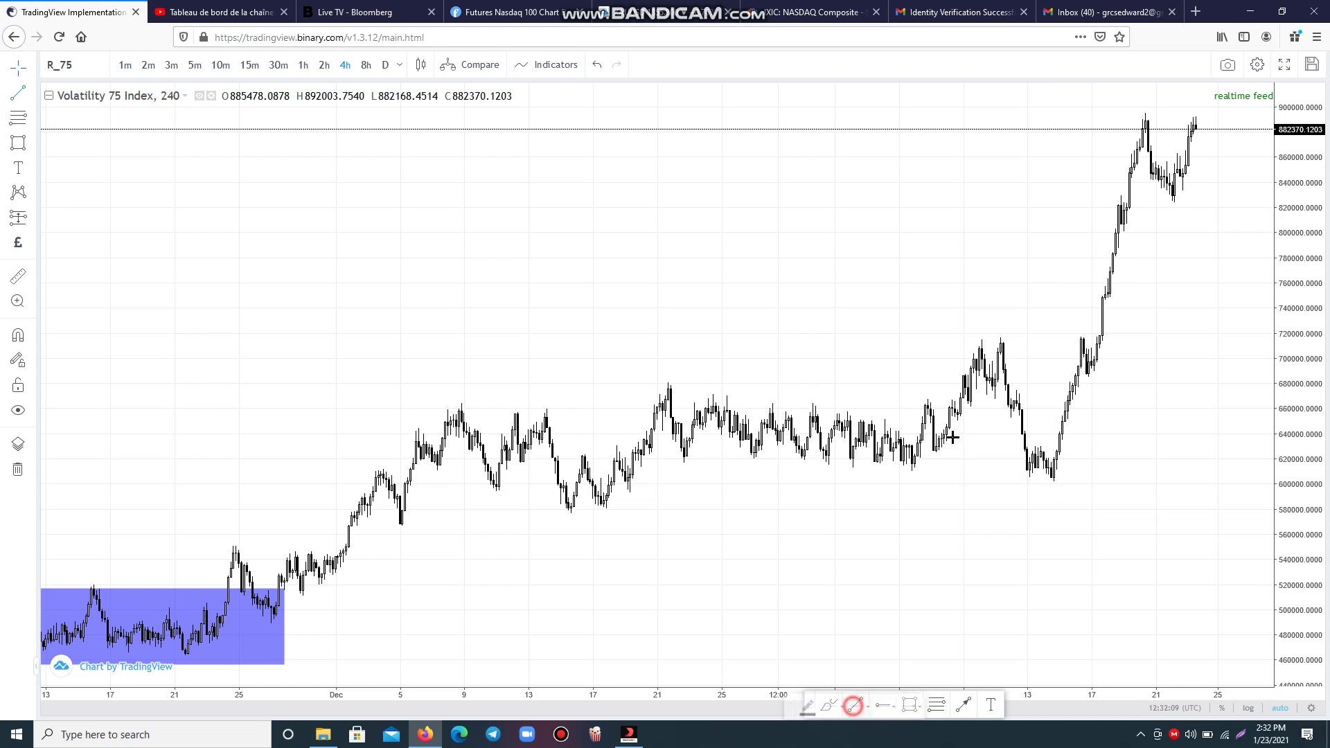
left_click(993, 338)
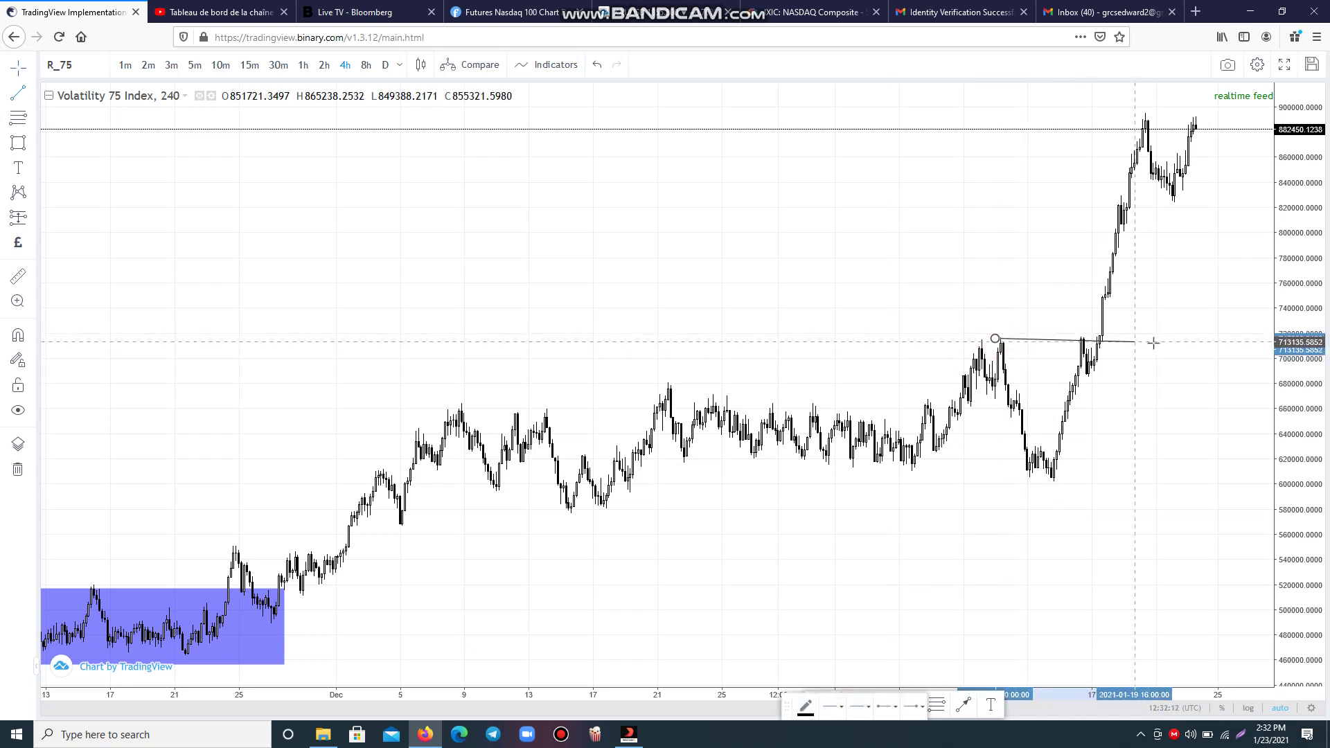
left_click(1179, 338)
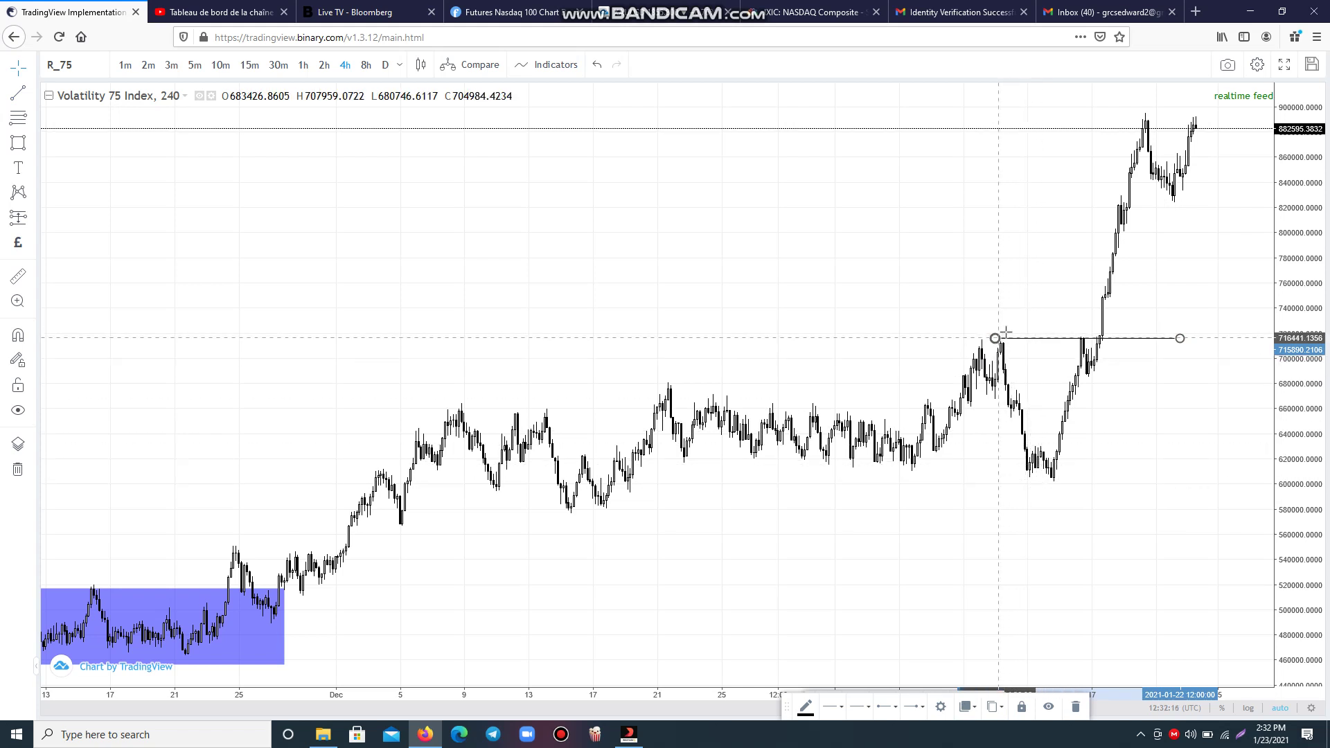
left_click(384, 65)
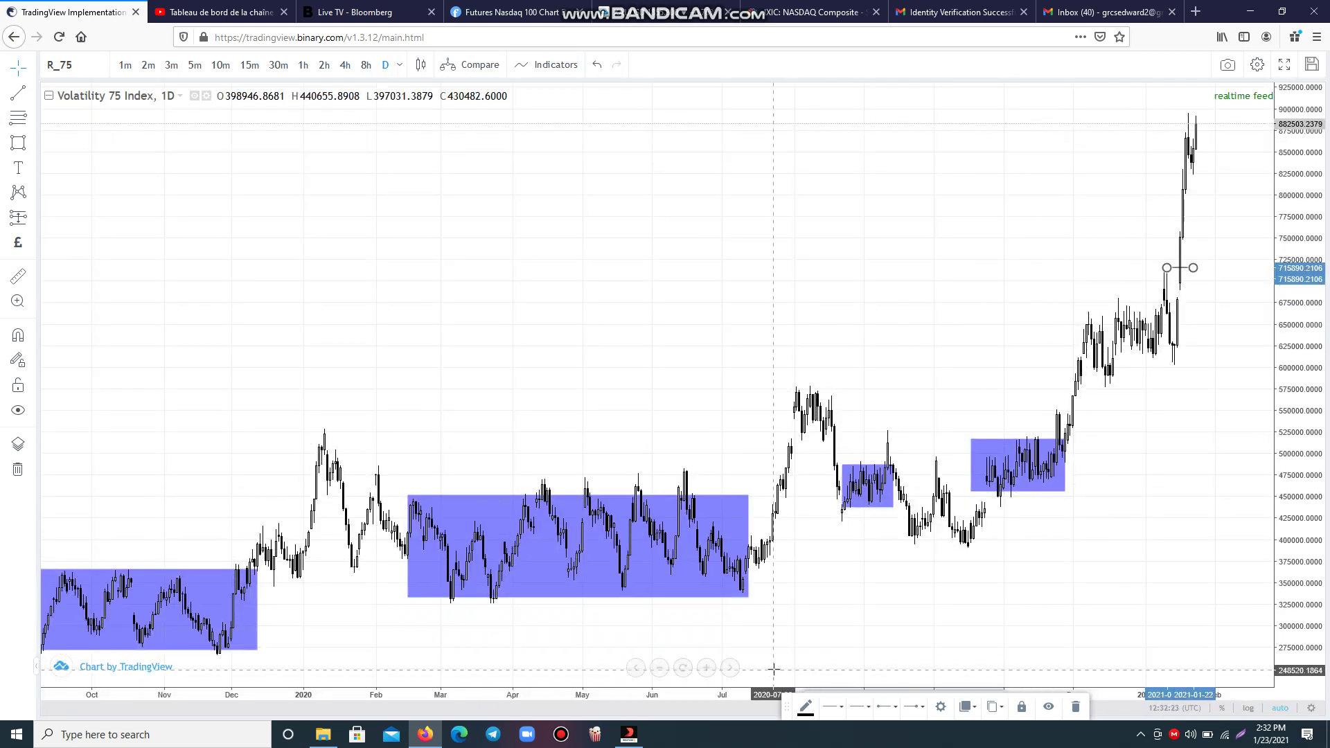
Draw the green levels near 600000 from the mid-December low to the January low
left_click(705, 670)
left_click(705, 670)
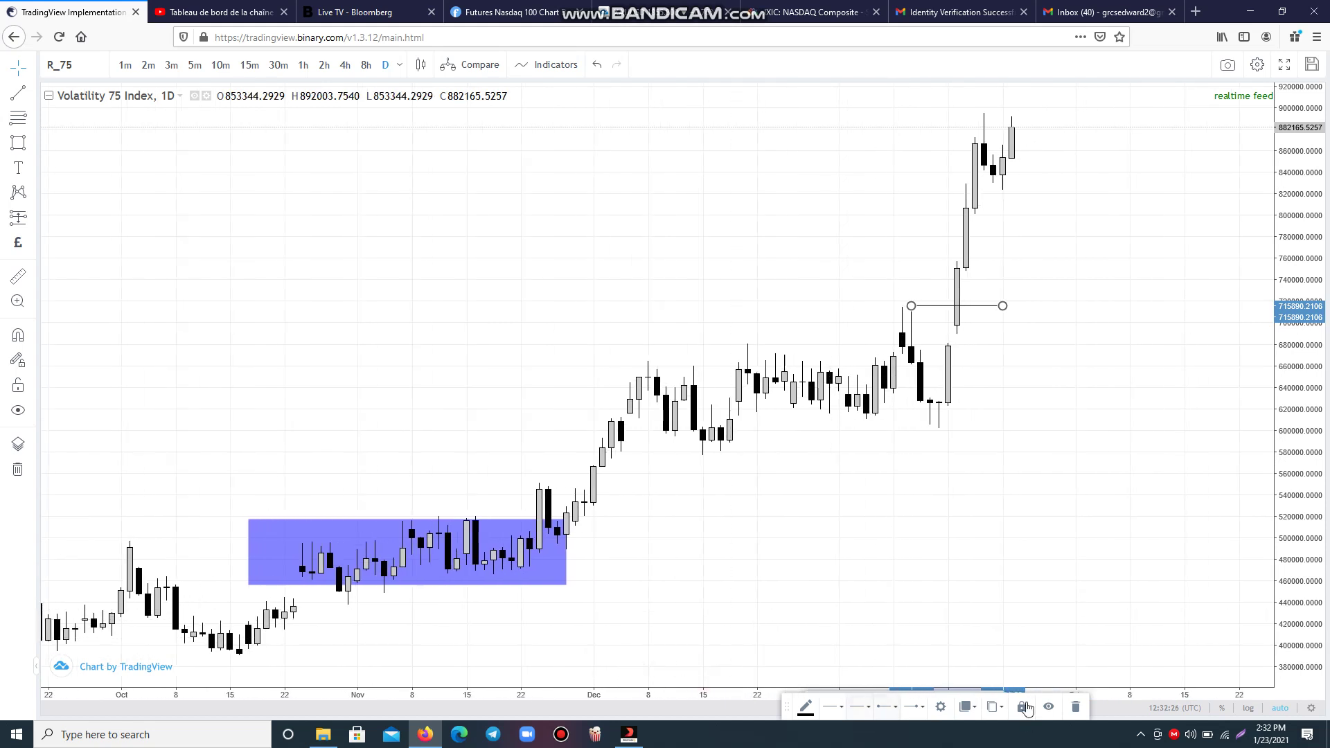
left_click(990, 591)
left_click(935, 706)
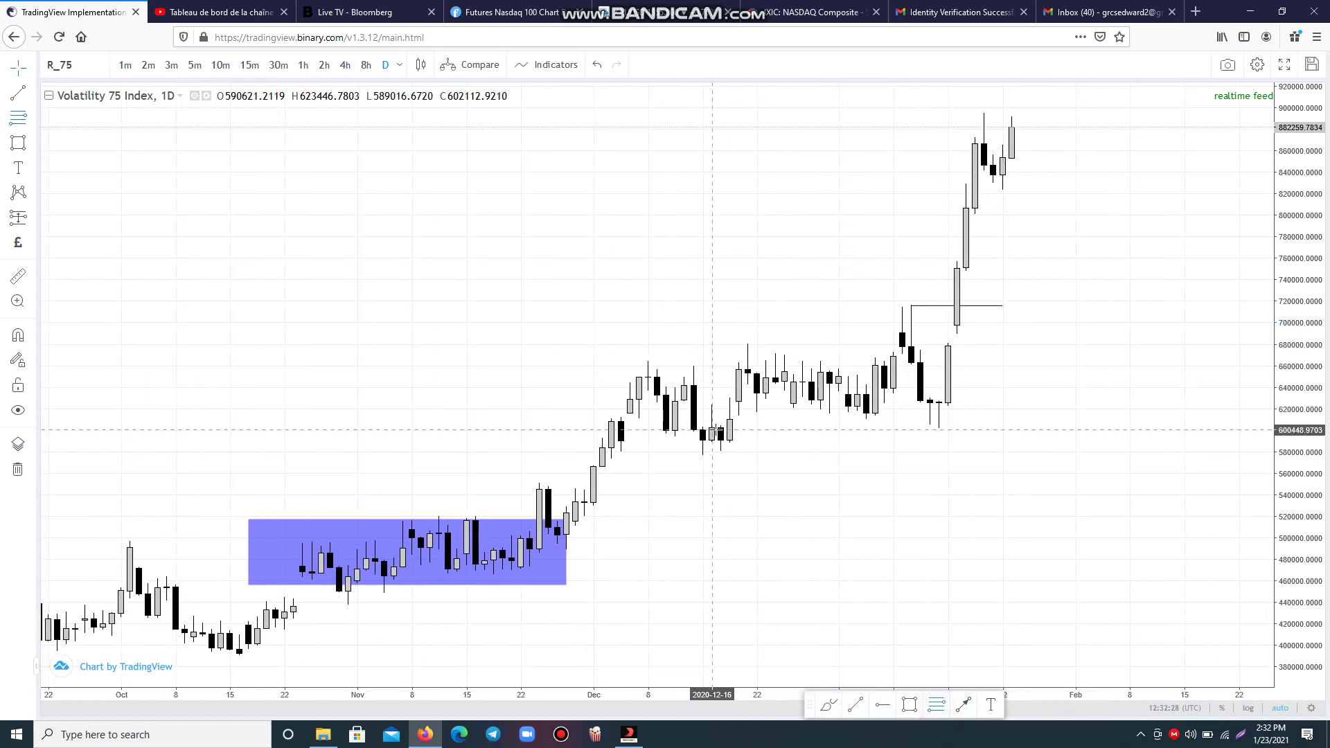
left_click(721, 426)
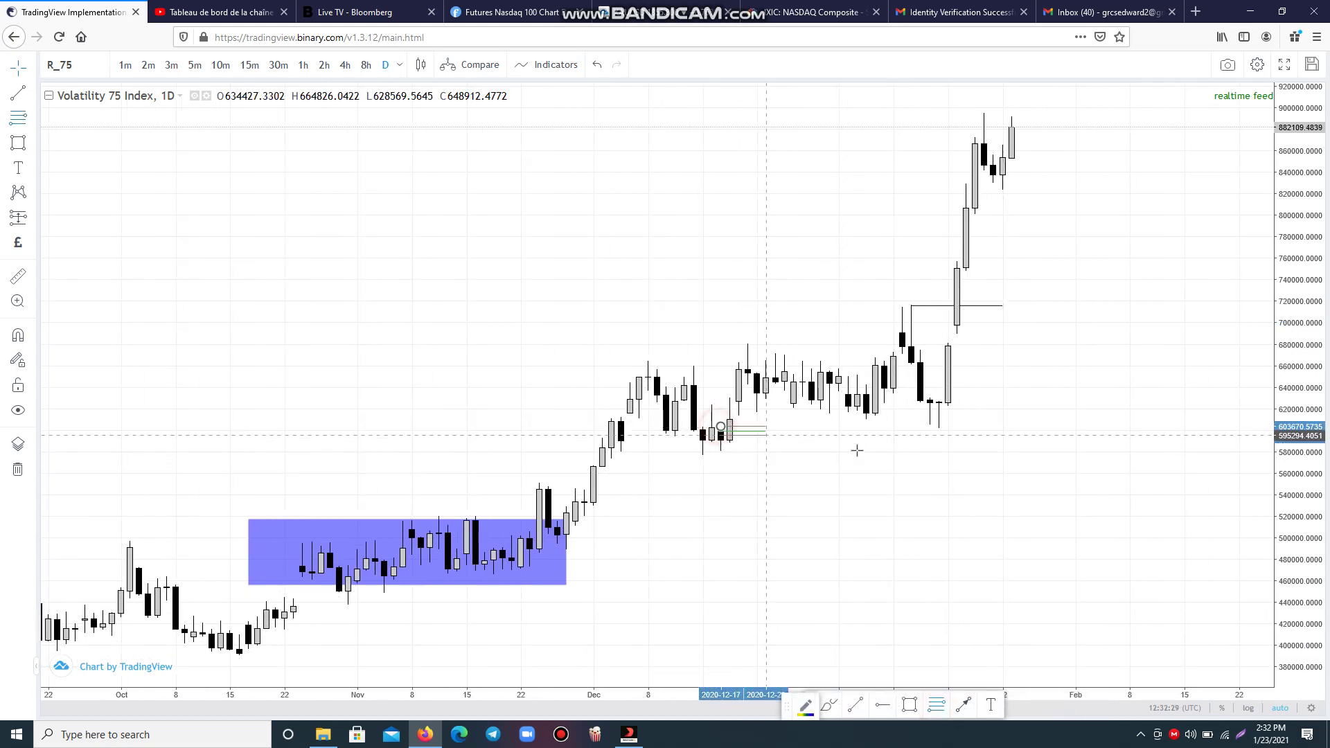
left_click(959, 440)
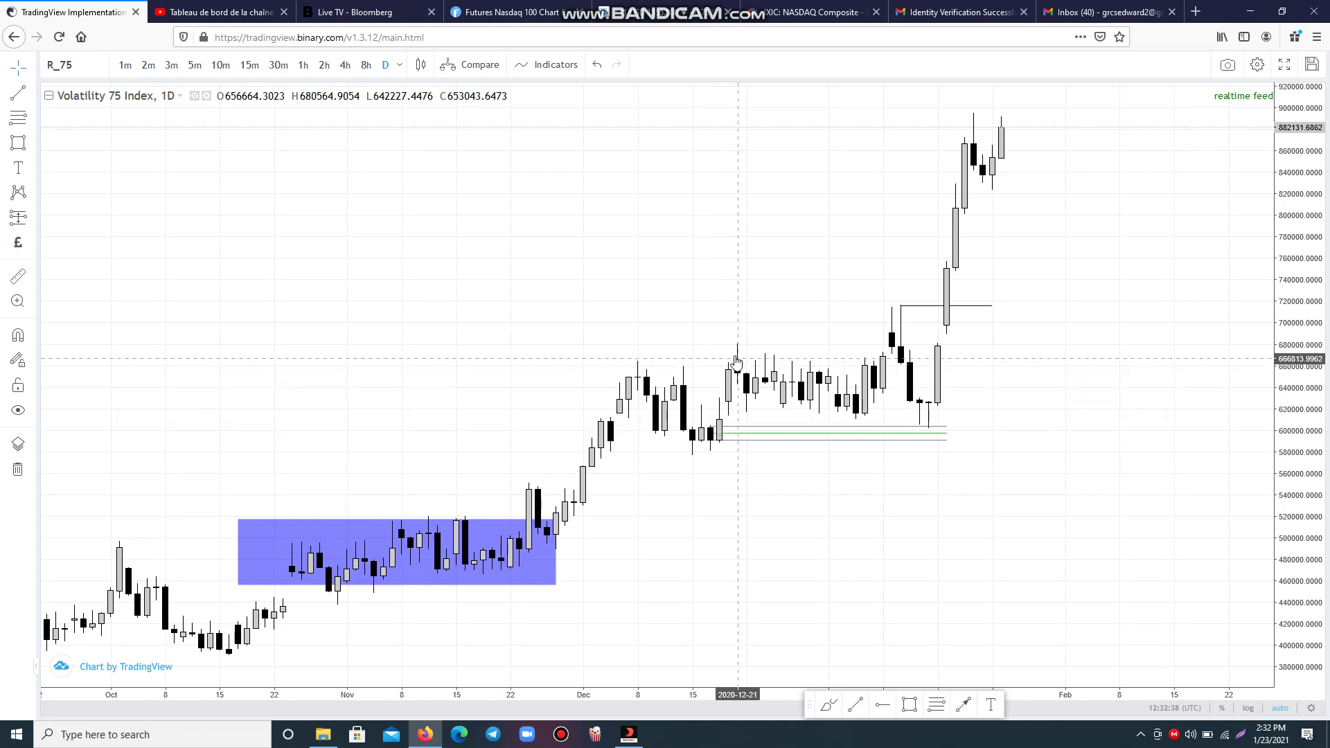
Add a level line at the December high near 665000 and shift the 717000 line slightly left
left_click(867, 705)
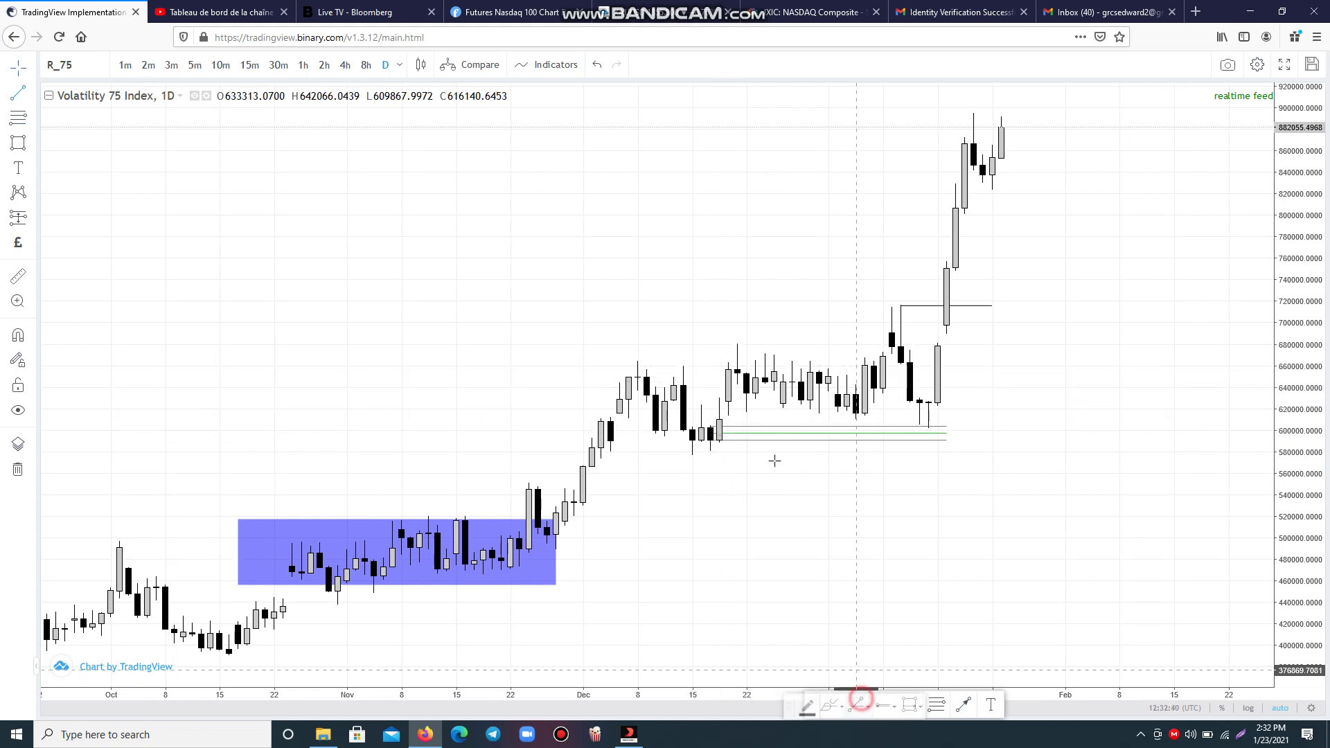
left_click(636, 361)
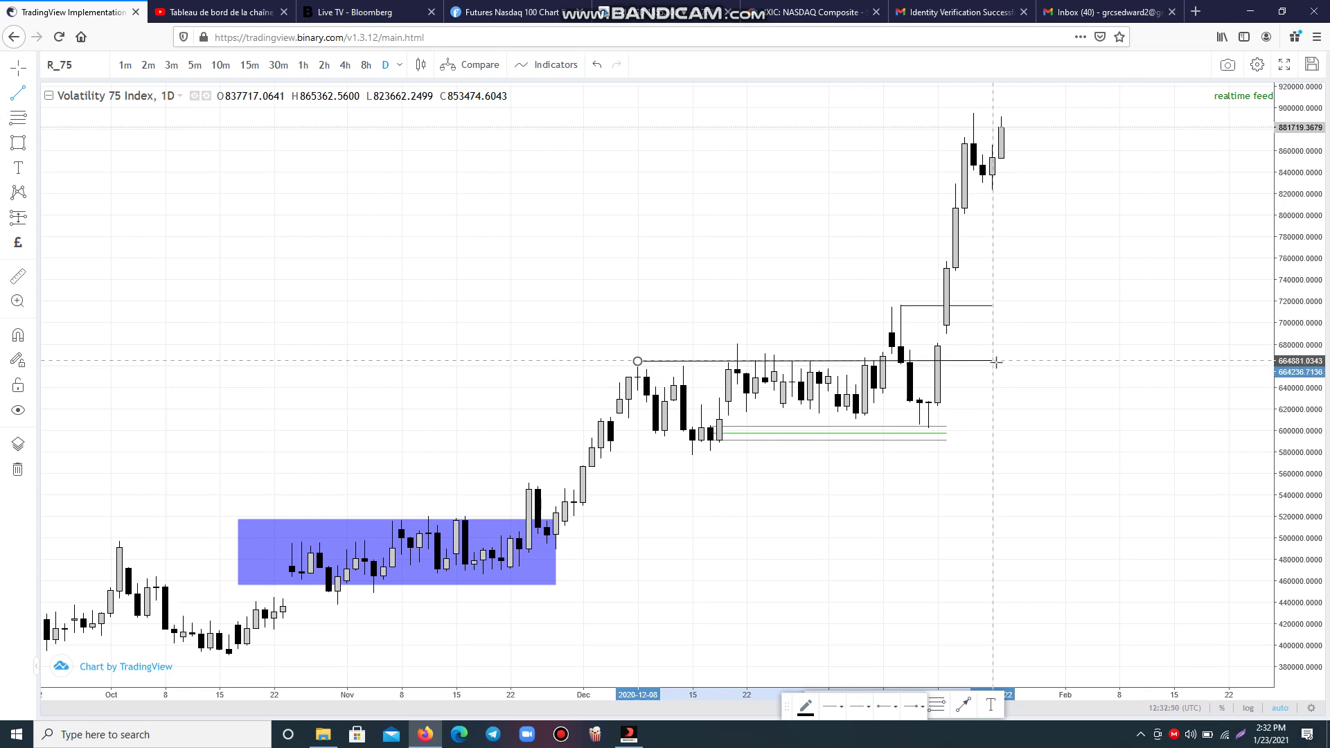
left_click(1000, 360)
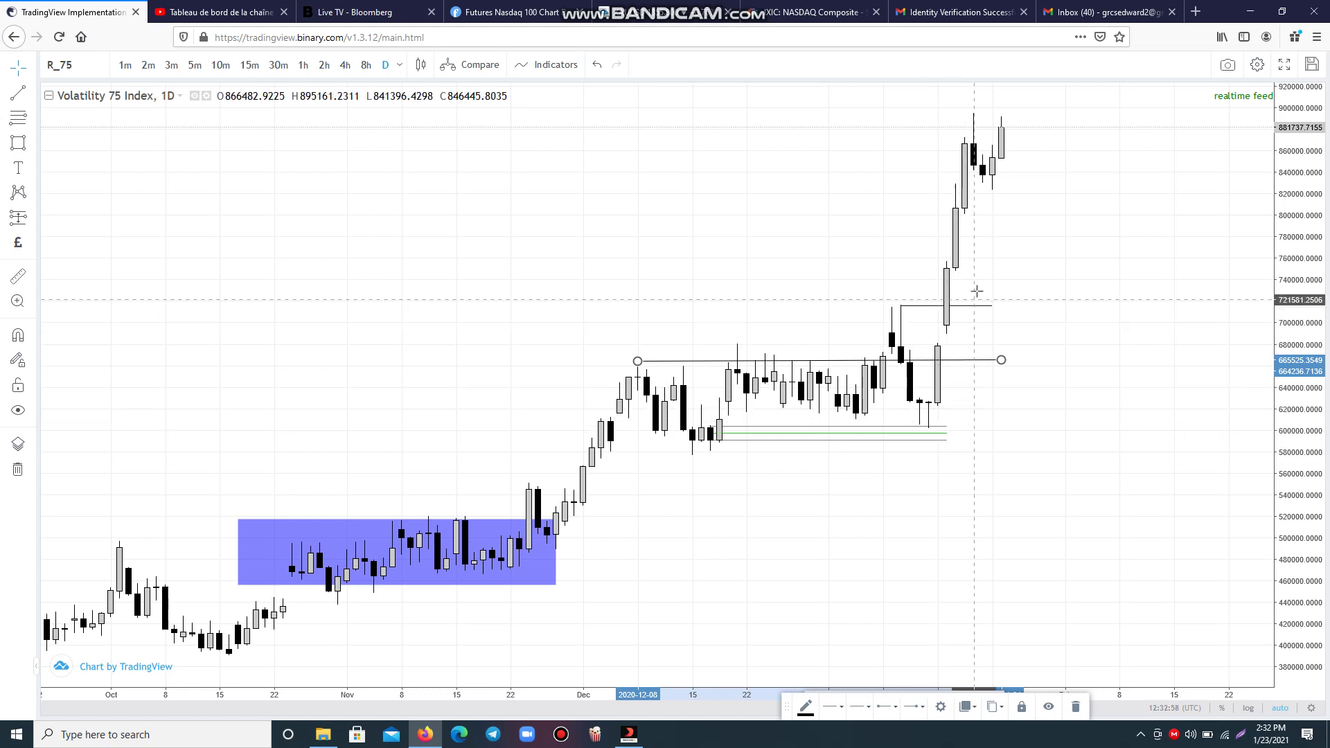
left_click(932, 305)
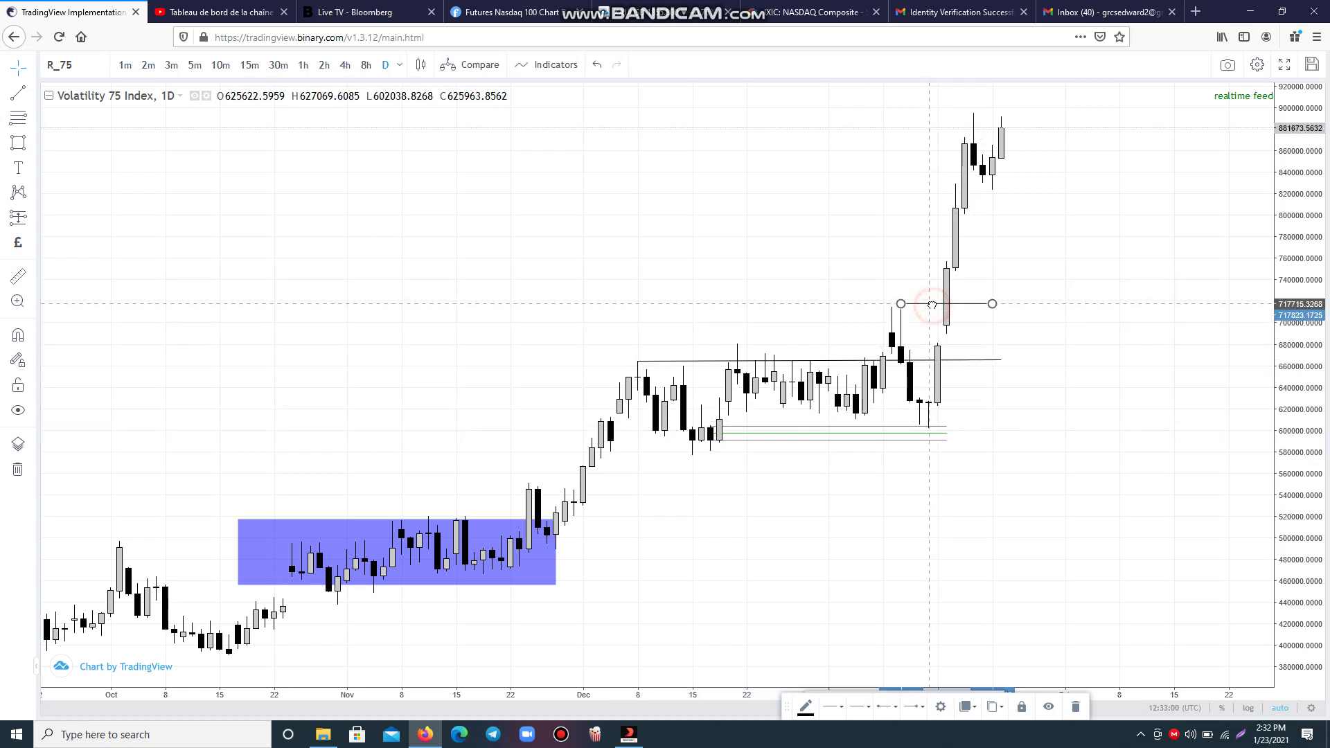
left_click_drag(932, 305, 923, 306)
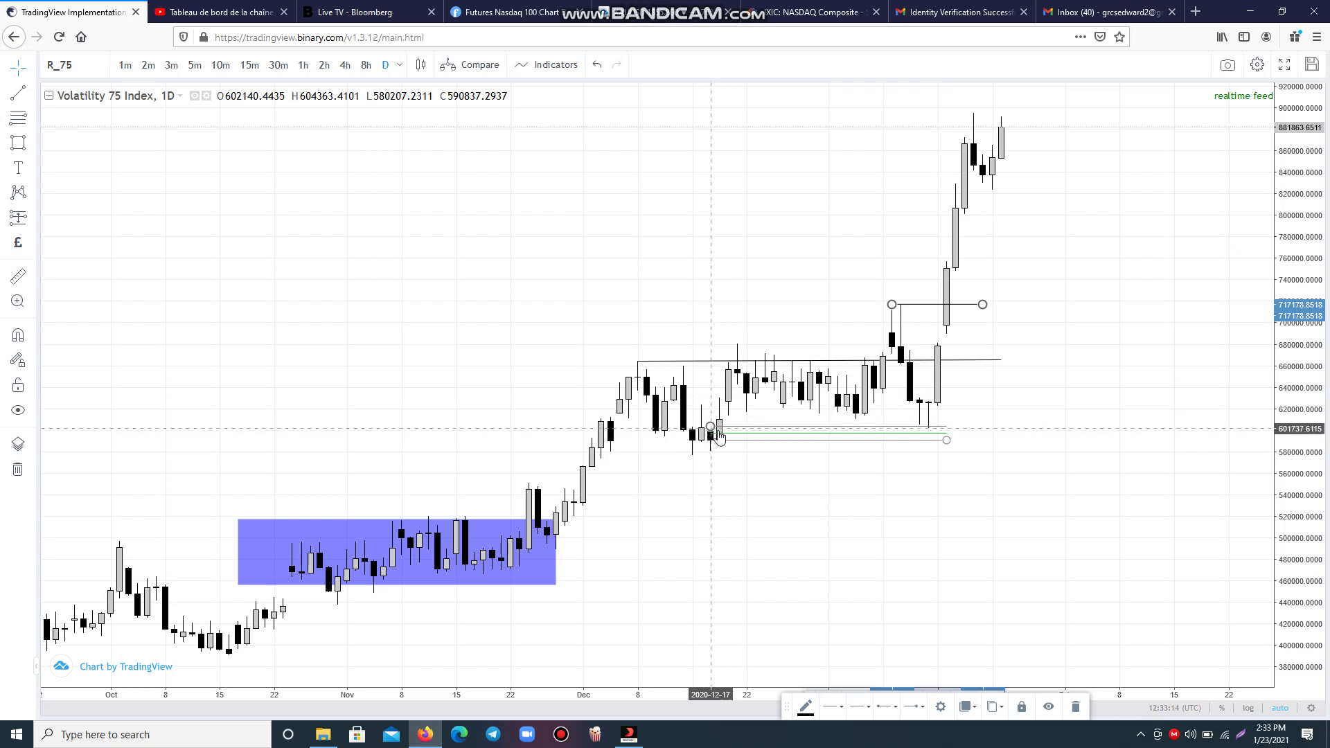
left_click(920, 560)
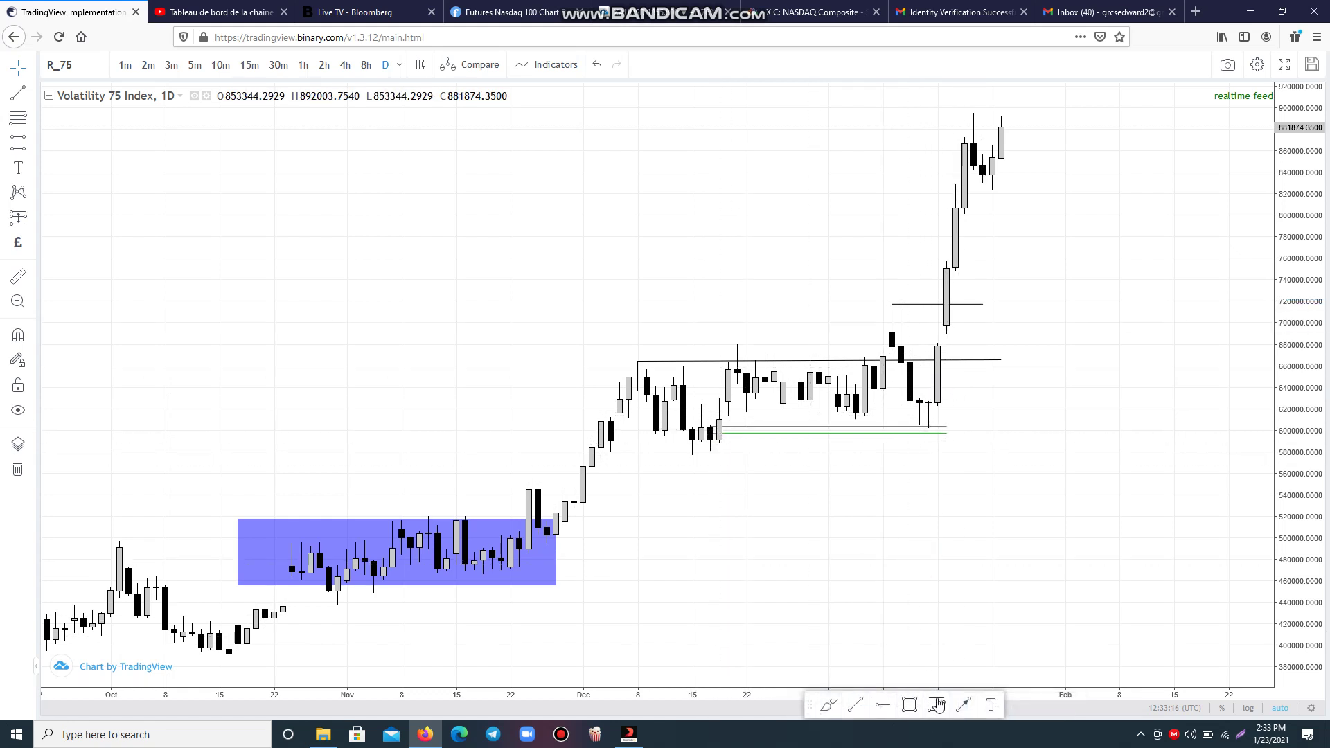
left_click(836, 707)
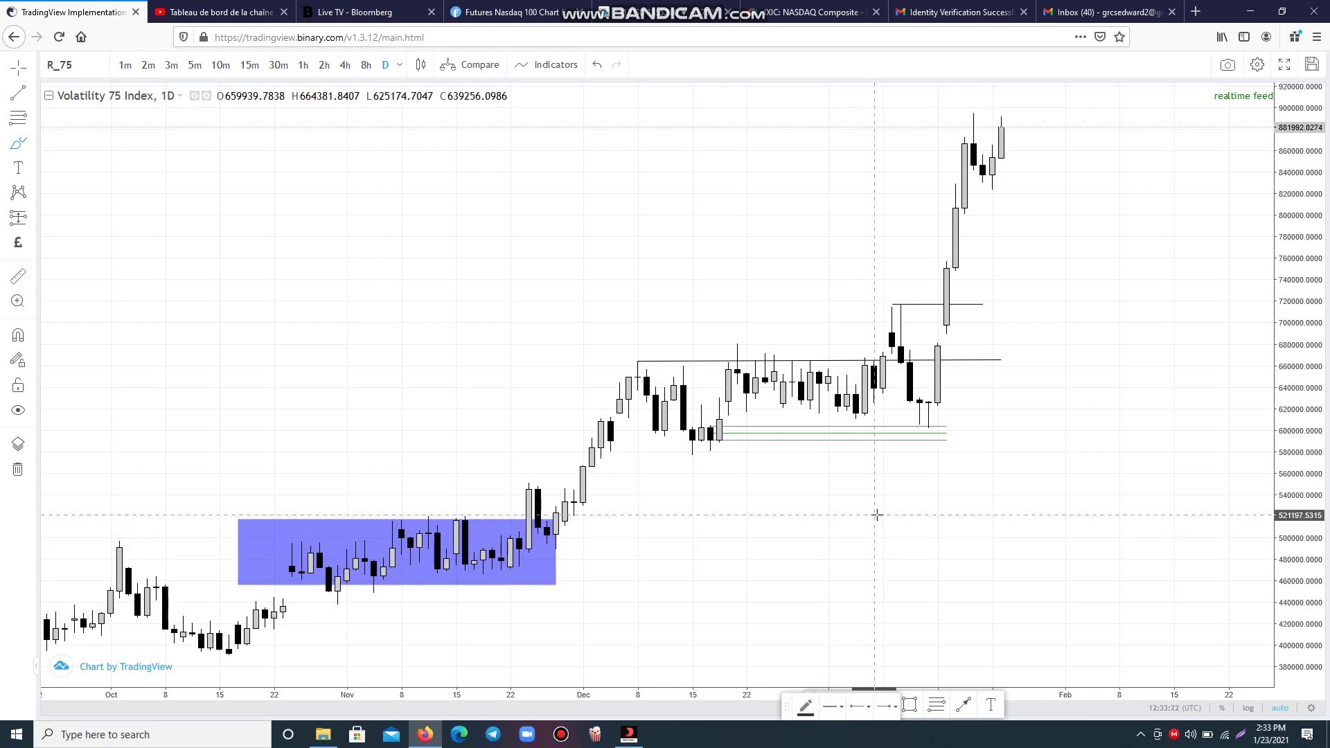
Sketch a dip-and-rally pattern below the candles and mark the 720,000 high and 600,000 low
mouse_move(837, 508)
left_mouse_down()
mouse_move(857, 560)
mouse_move(851, 587)
mouse_move(878, 561)
mouse_move(892, 609)
mouse_move(929, 562)
mouse_move(993, 523)
left_mouse_up()
left_click(898, 598)
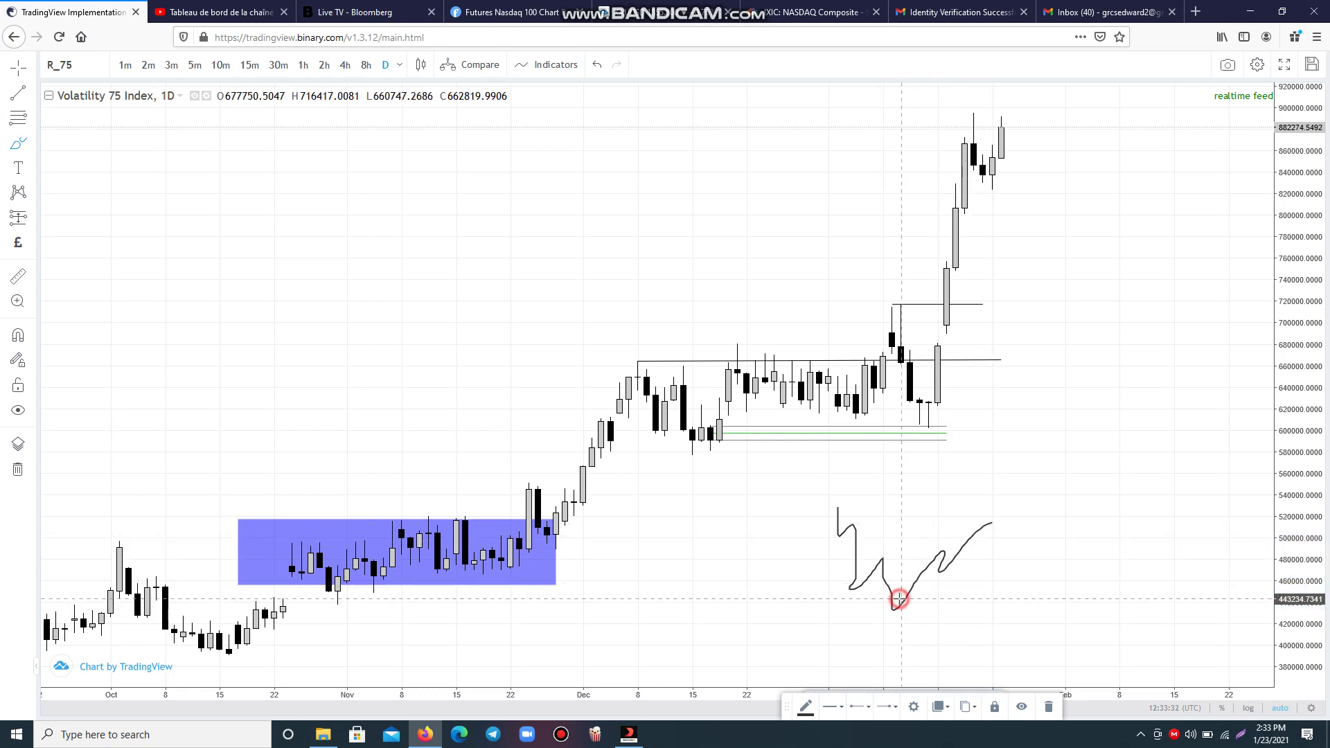
left_click_drag(901, 603, 919, 594)
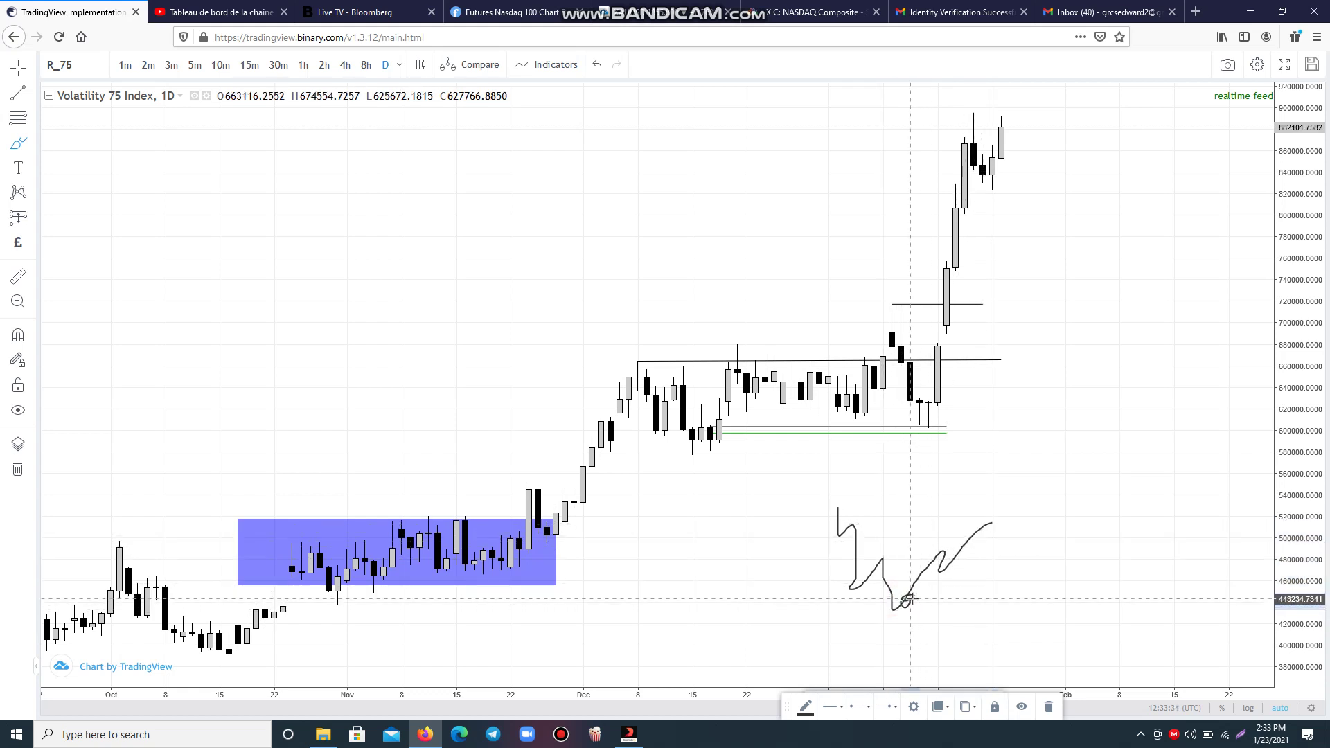
left_click_drag(878, 556, 939, 556)
left_click_drag(850, 523, 983, 532)
mouse_move(844, 506)
left_mouse_down()
mouse_move(830, 507)
mouse_move(965, 521)
left_mouse_up()
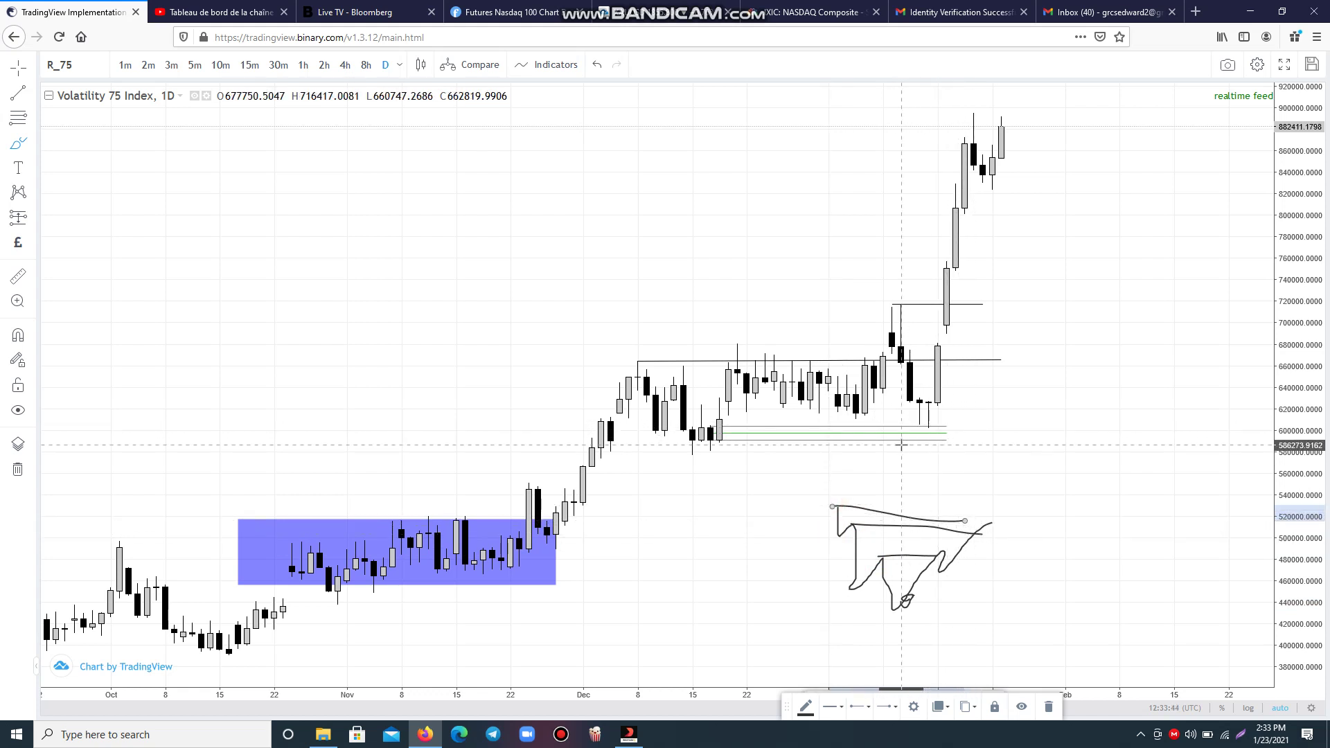
left_click_drag(893, 304, 903, 303)
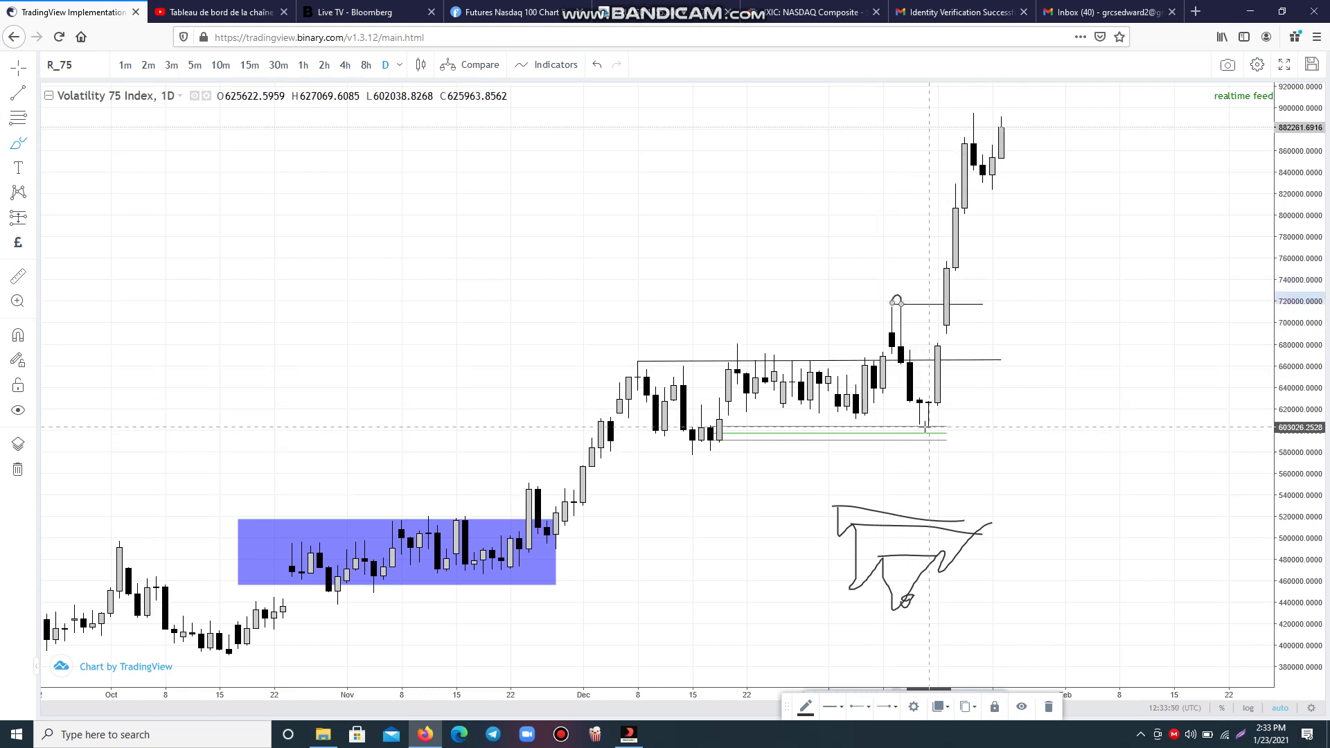
left_click_drag(930, 424, 920, 426)
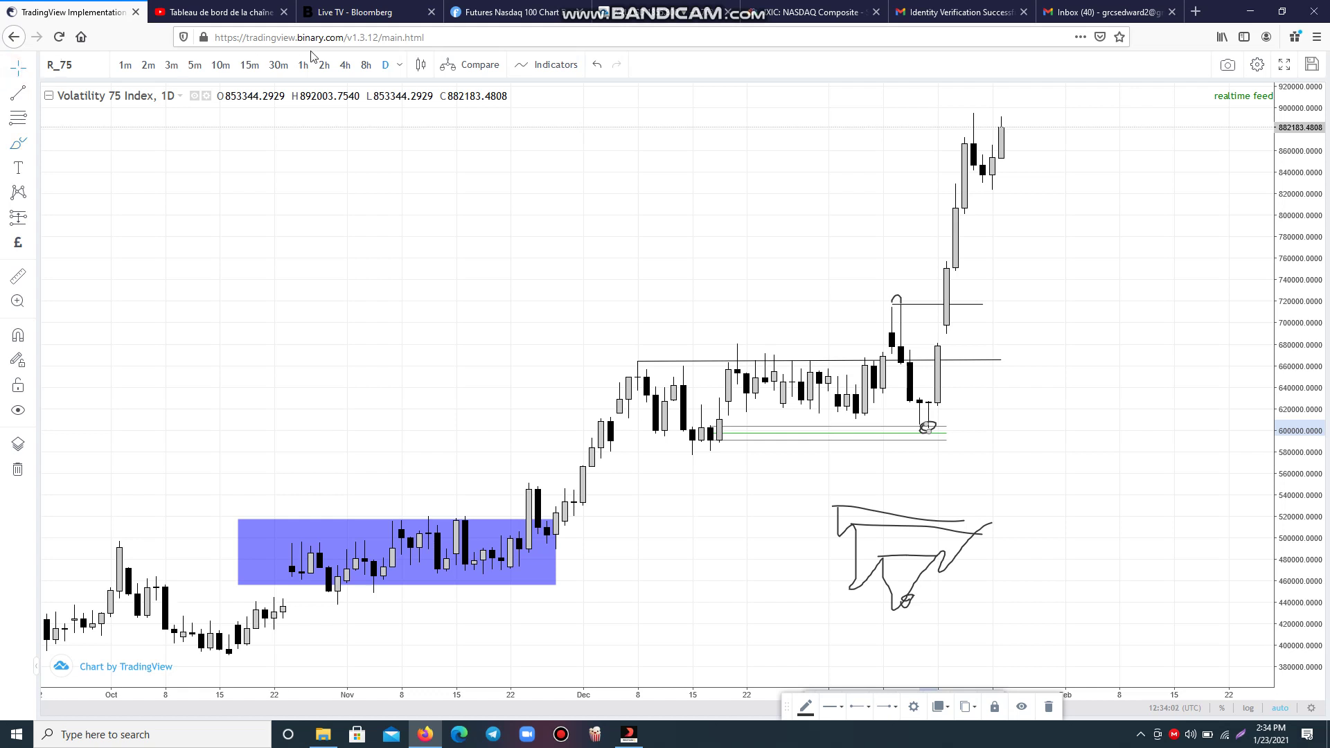
On 4-hour candles, brush a new price-pattern sketch below the candles
left_click(345, 64)
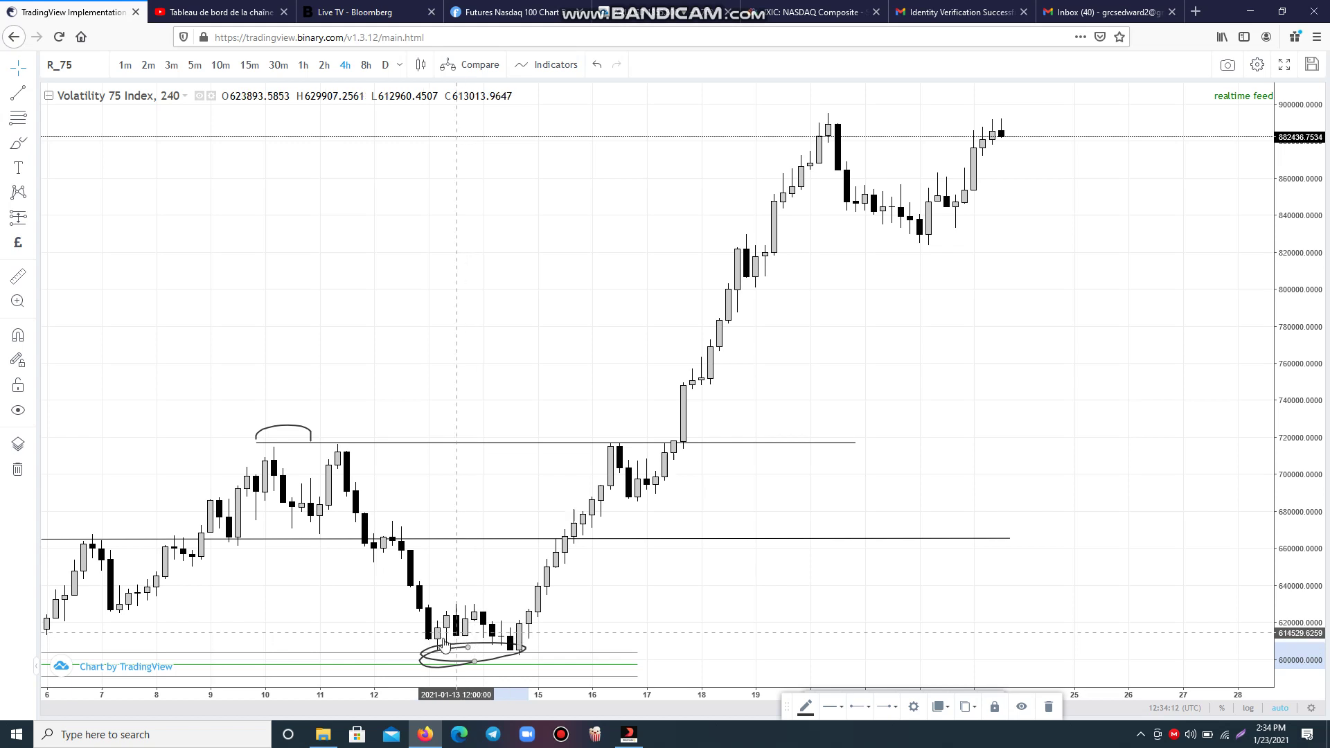
left_click(949, 609)
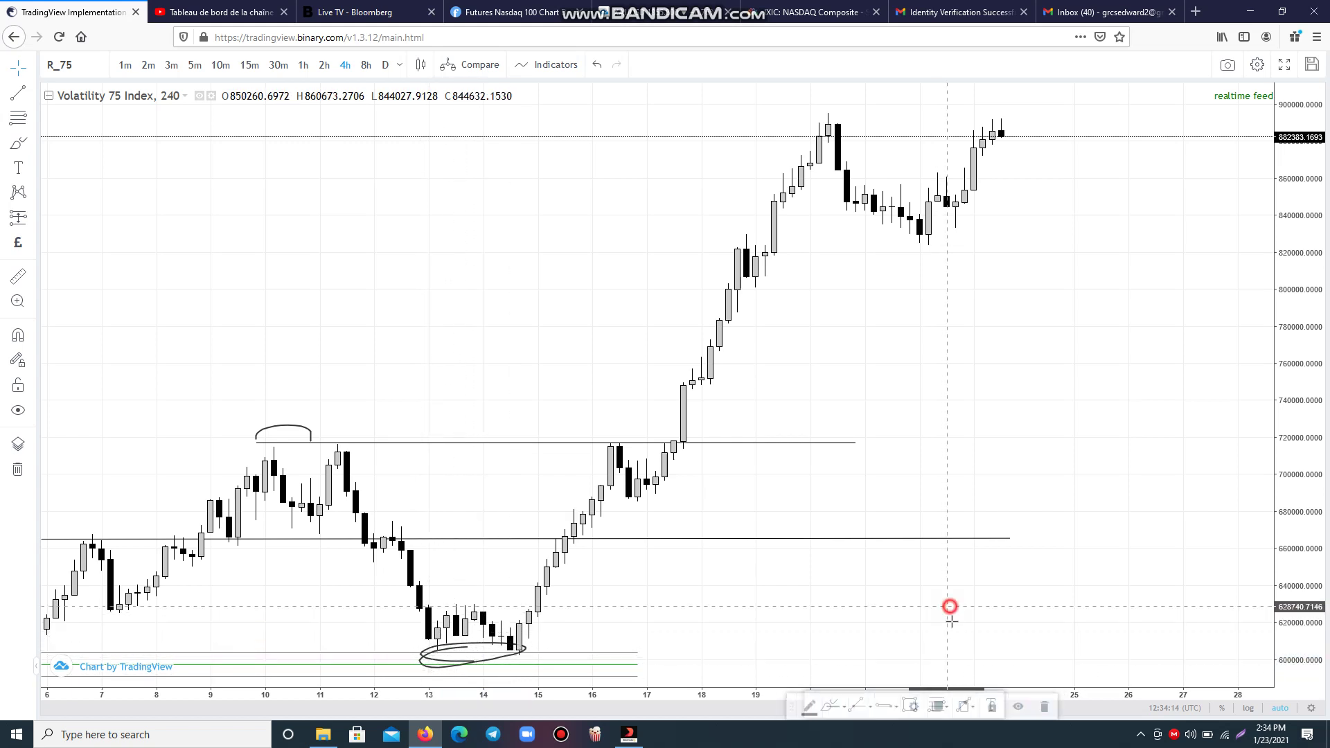
left_click(831, 706)
mouse_move(821, 569)
left_mouse_down()
mouse_move(838, 642)
mouse_move(867, 610)
mouse_move(883, 670)
mouse_move(852, 661)
mouse_move(875, 671)
mouse_move(910, 593)
mouse_move(892, 620)
mouse_move(928, 619)
mouse_move(932, 639)
mouse_move(883, 653)
left_mouse_up()
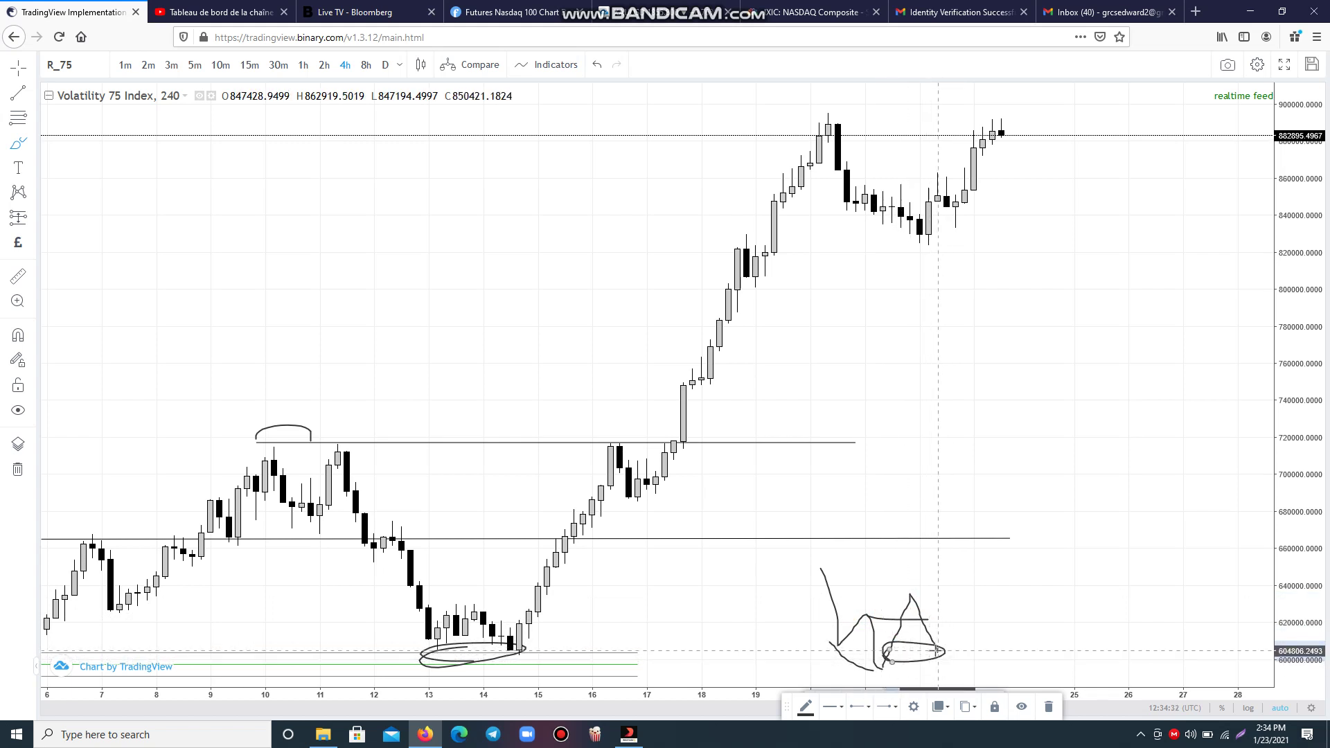
left_click_drag(936, 649, 979, 572)
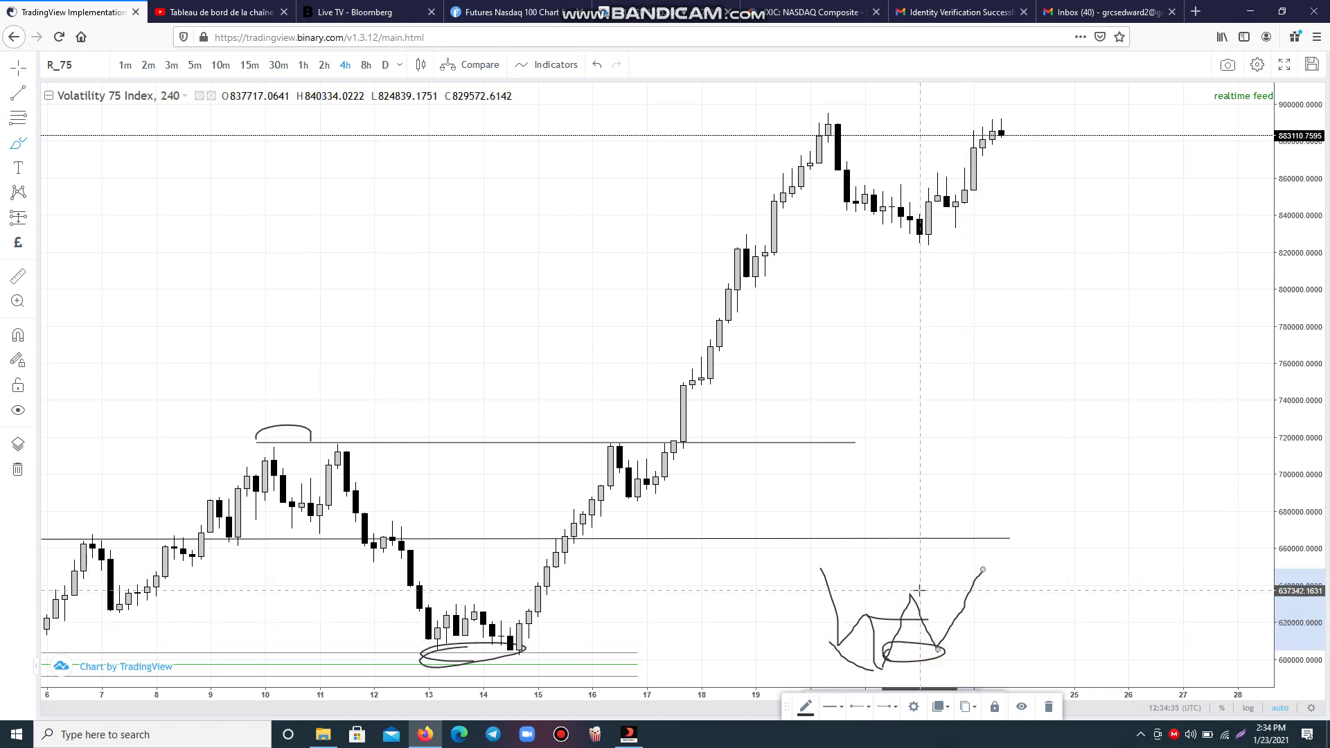
left_click_drag(907, 593, 1019, 586)
left_click_drag(822, 568, 1011, 565)
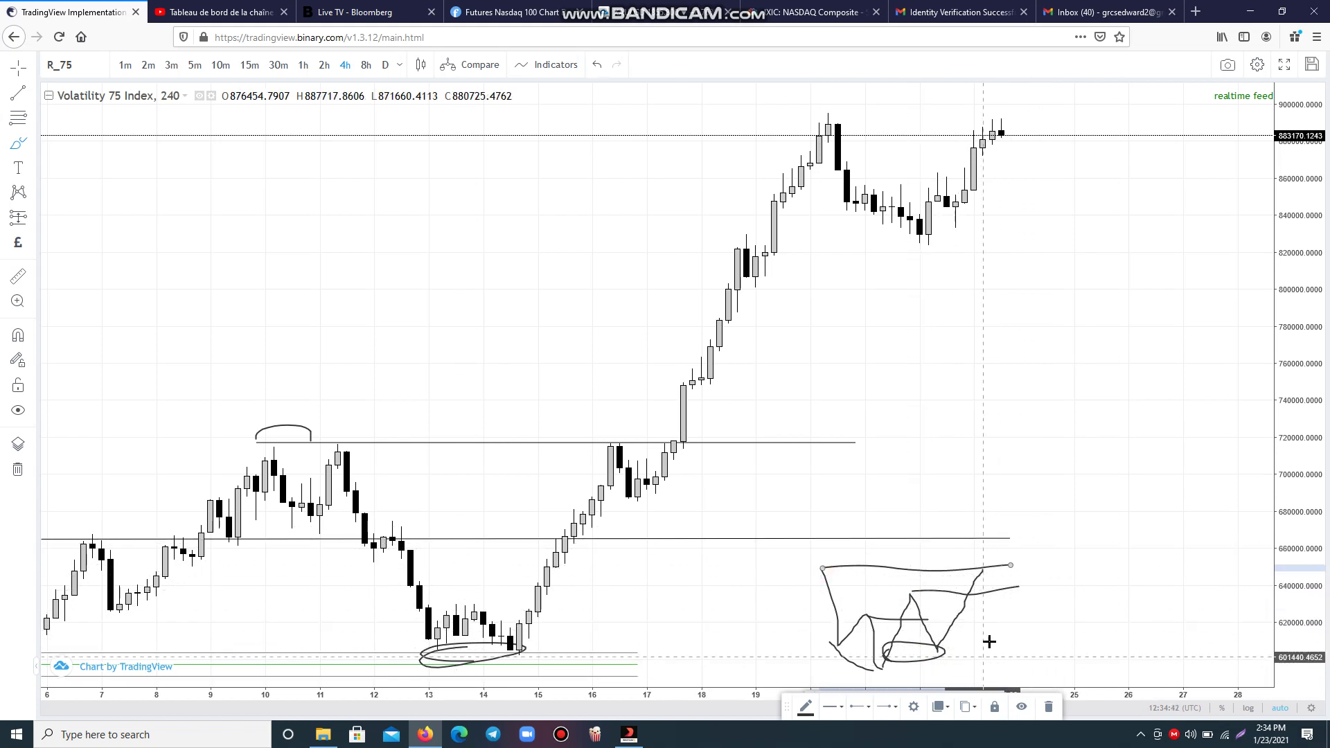
Add a circled zigzag sketch to the right and a hook over the 11th's high
mouse_move(993, 611)
left_mouse_down()
mouse_move(1010, 613)
mouse_move(1011, 645)
mouse_move(1059, 606)
left_mouse_up()
mouse_move(1062, 651)
left_mouse_down()
mouse_move(1065, 665)
mouse_move(1146, 544)
left_mouse_up()
mouse_move(1080, 600)
left_mouse_down()
mouse_move(1067, 597)
mouse_move(1167, 618)
mouse_move(1019, 602)
left_mouse_up()
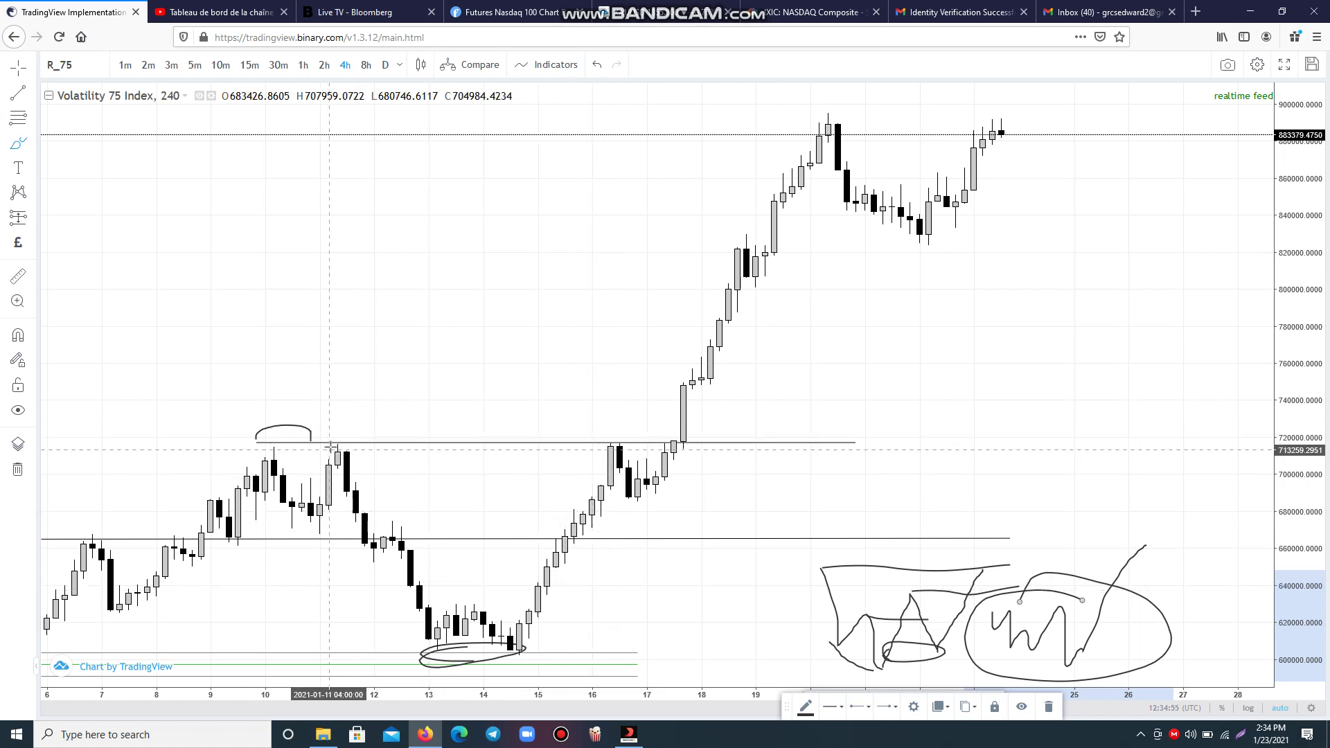
left_click_drag(337, 438, 346, 444)
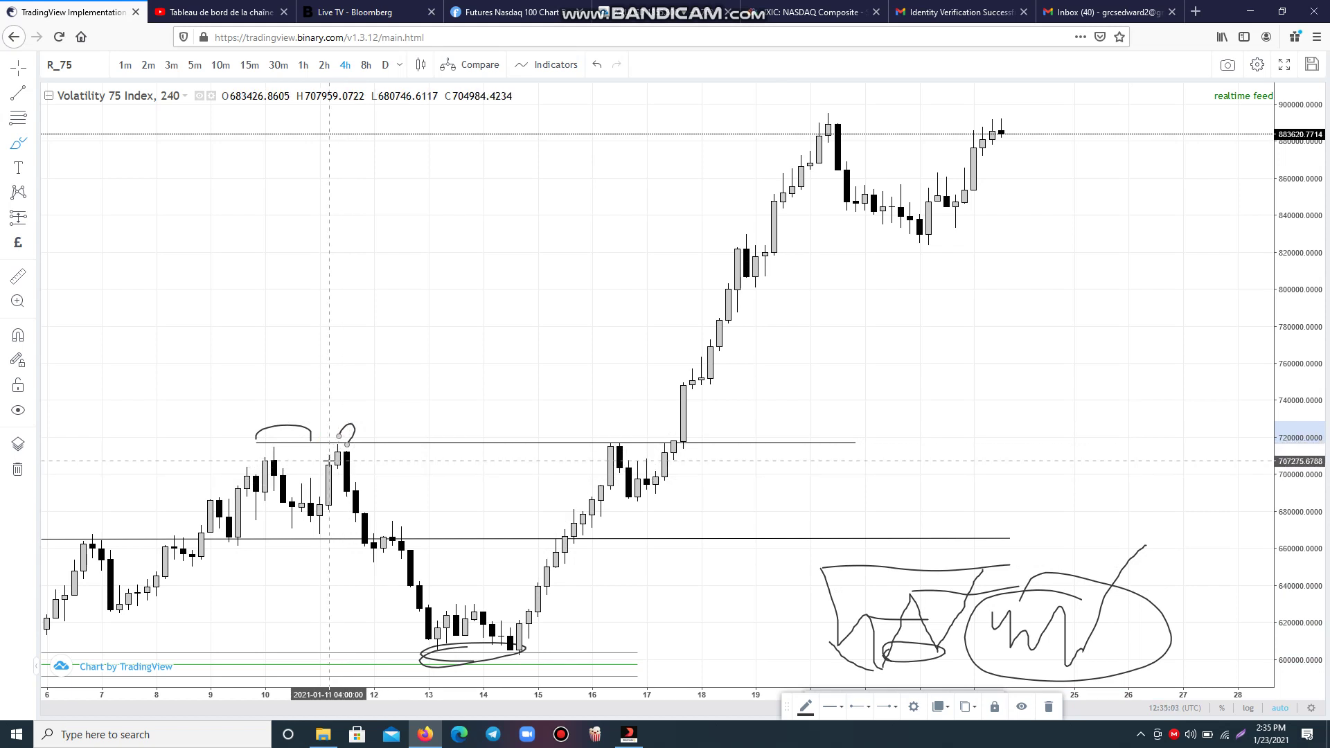
Loop the 16th–17th candles at the 720,000 line with a rising stroke, then show 1-hour candles
left_click_drag(591, 465, 656, 352)
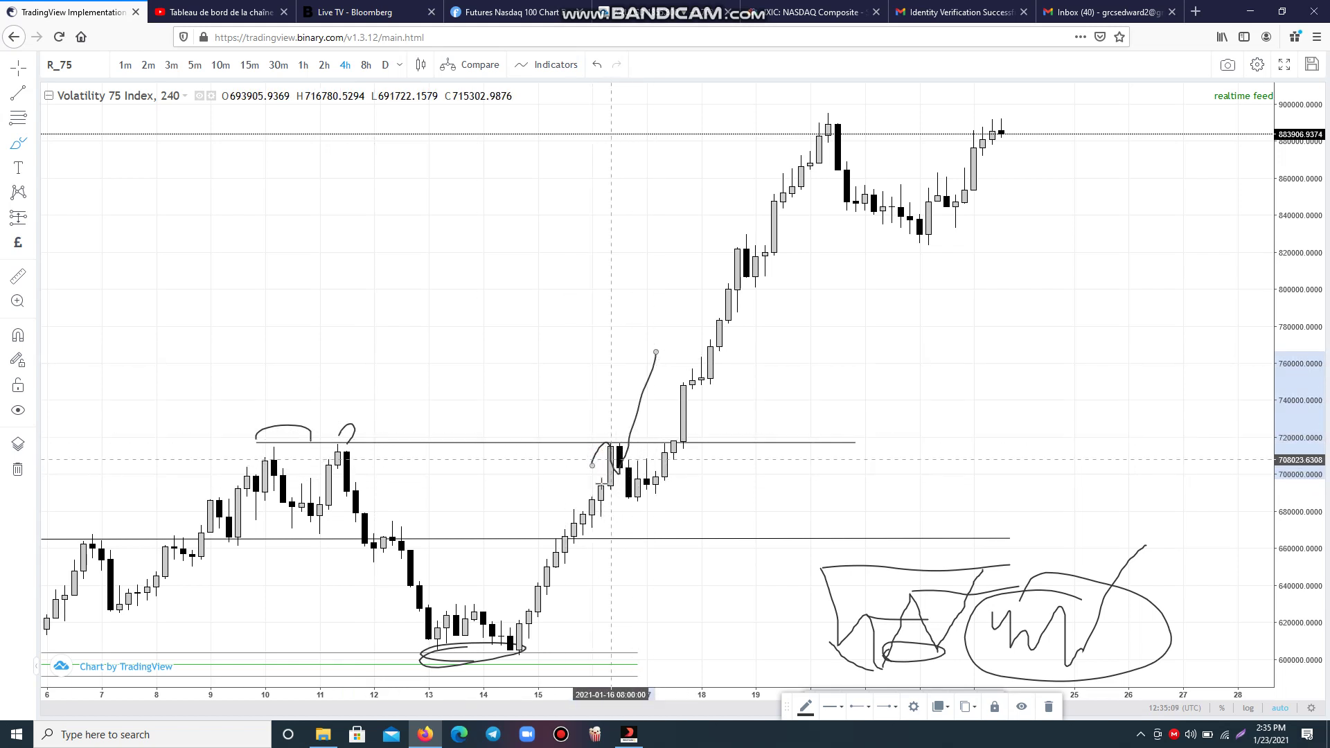
mouse_move(629, 437)
left_mouse_down()
mouse_move(629, 500)
mouse_move(610, 459)
left_mouse_up()
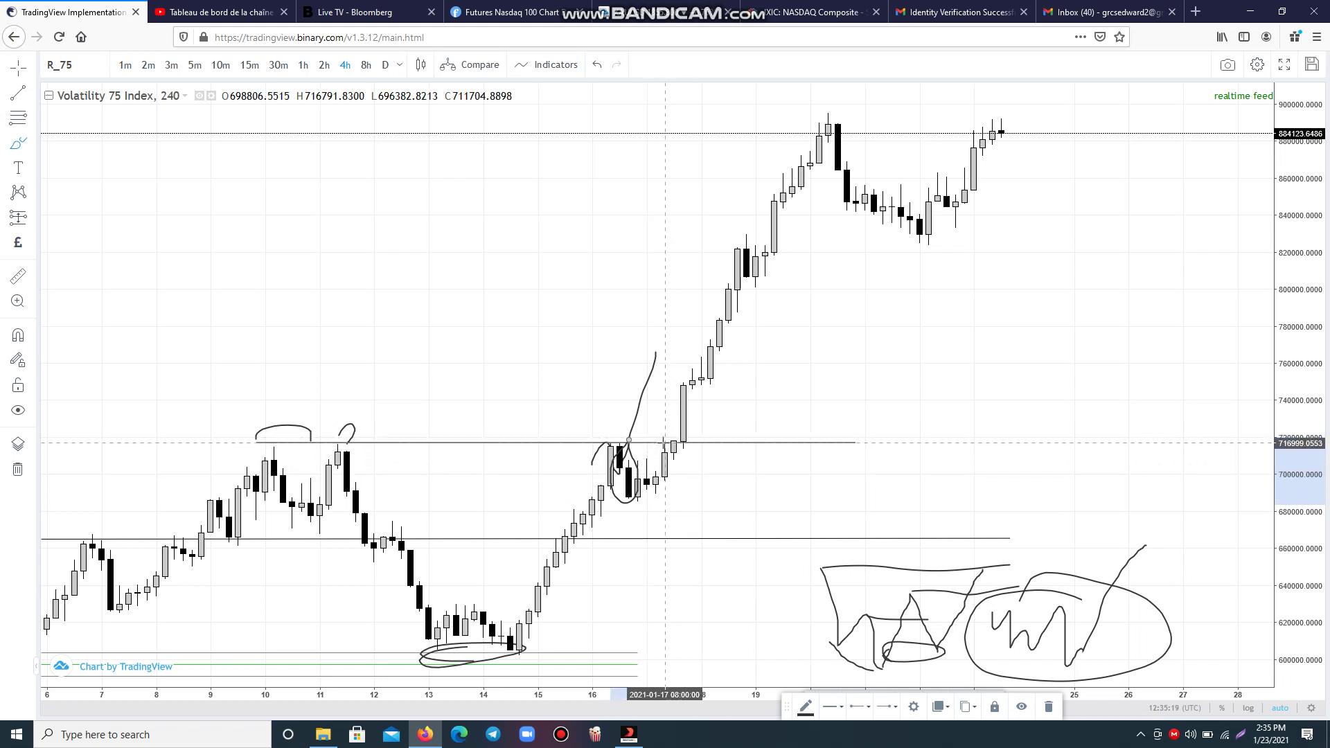
left_click(657, 441)
left_click_drag(656, 440, 663, 442)
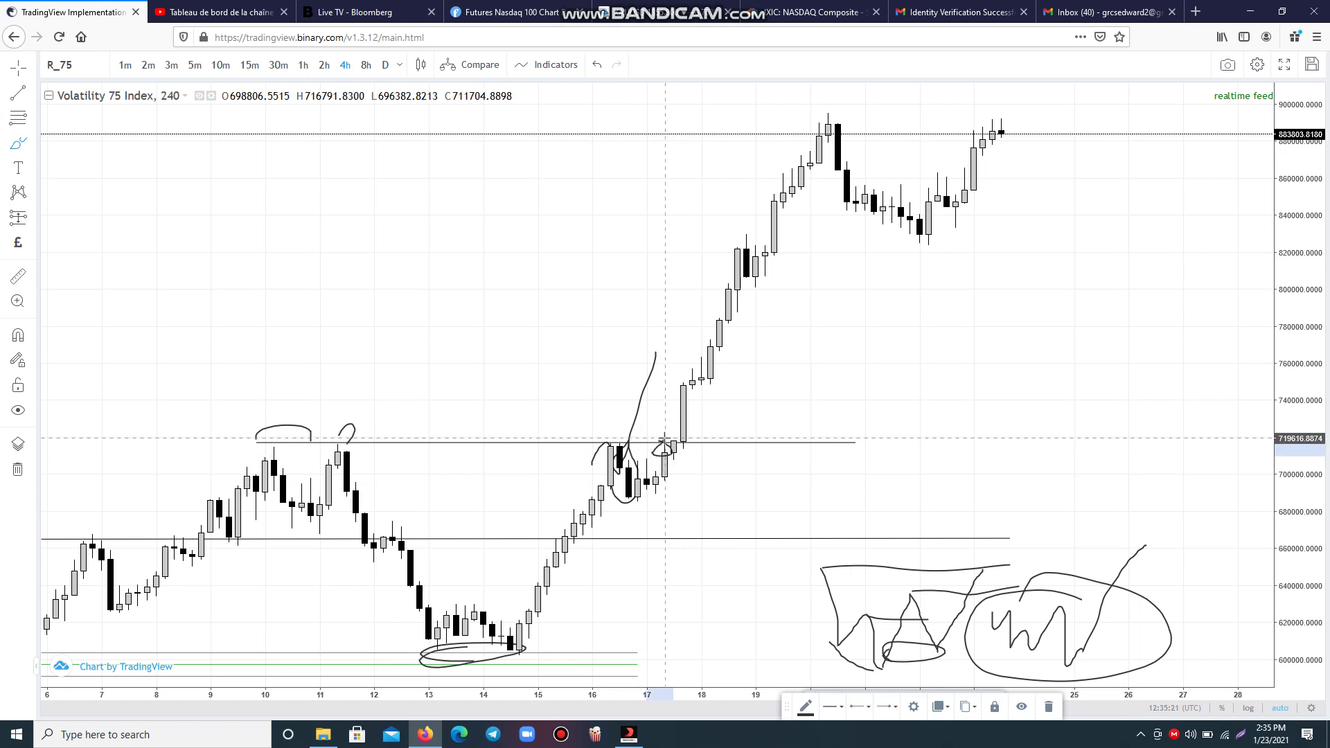
left_click(302, 66)
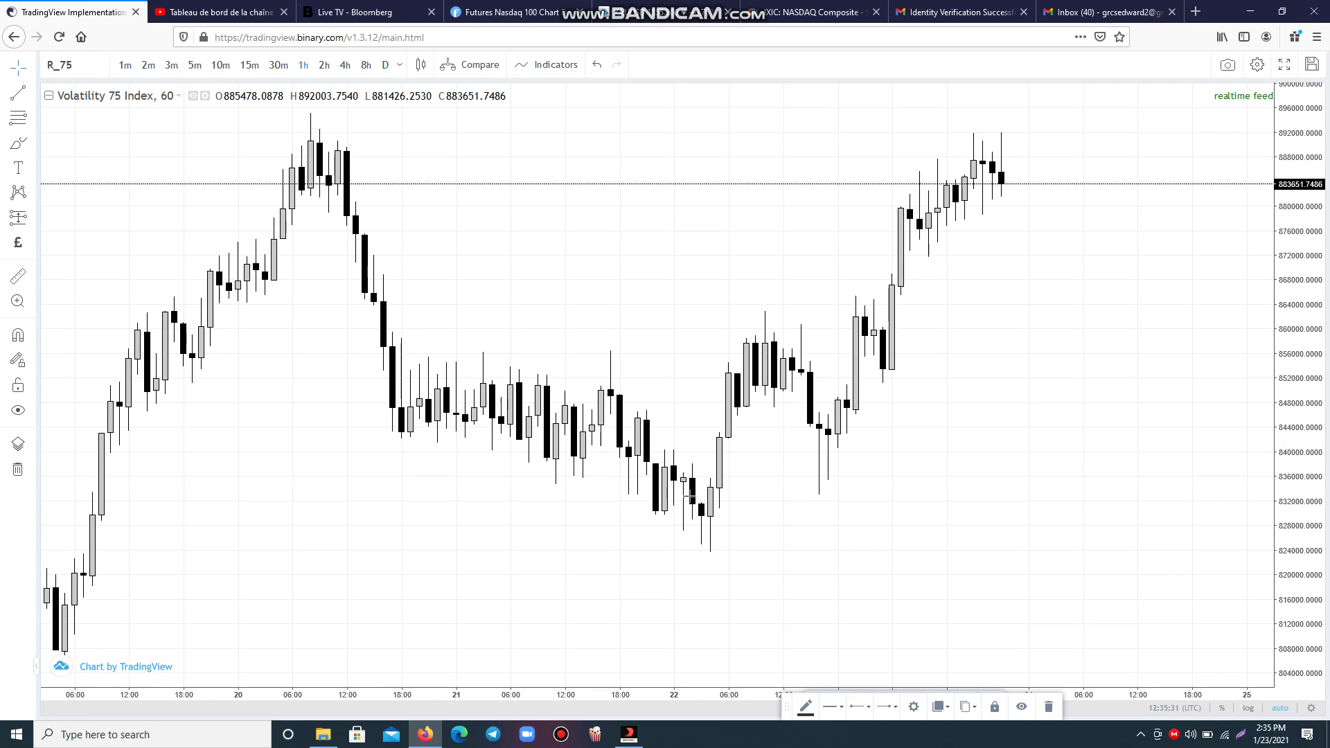
left_click(660, 669)
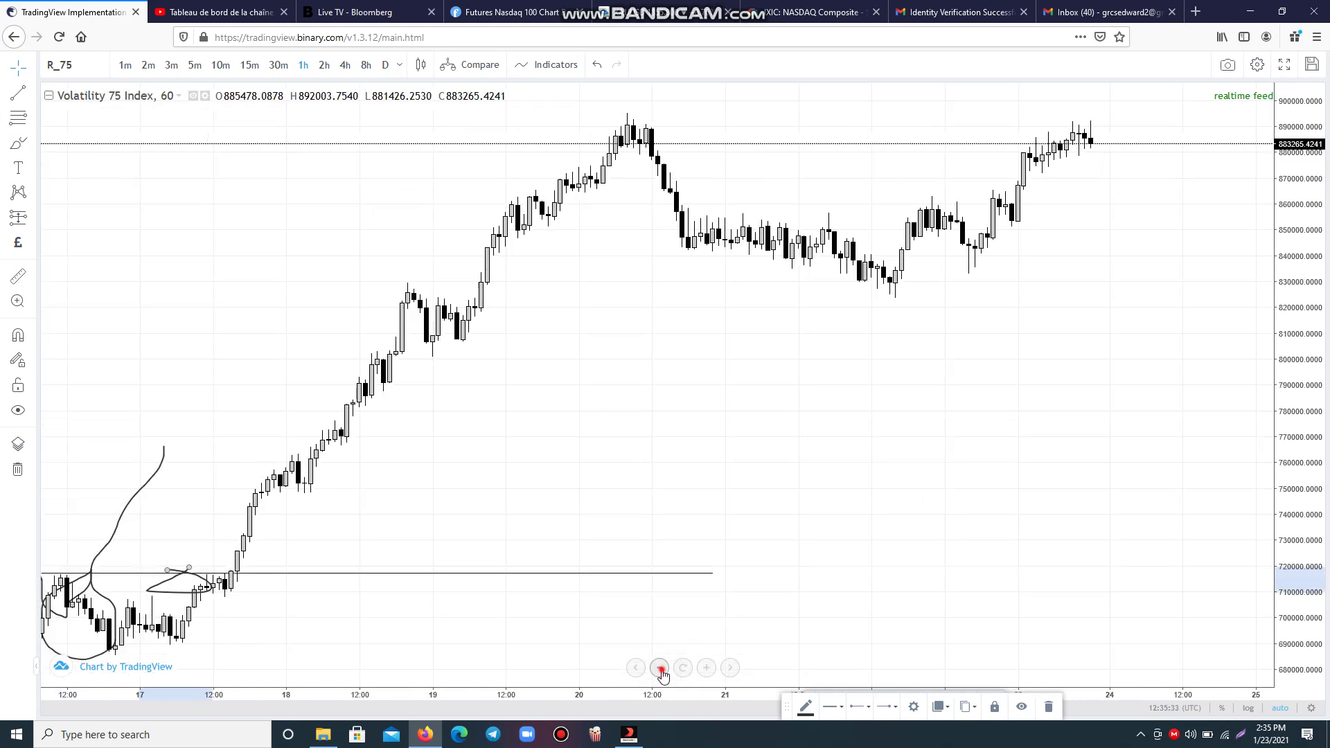
left_click(660, 669)
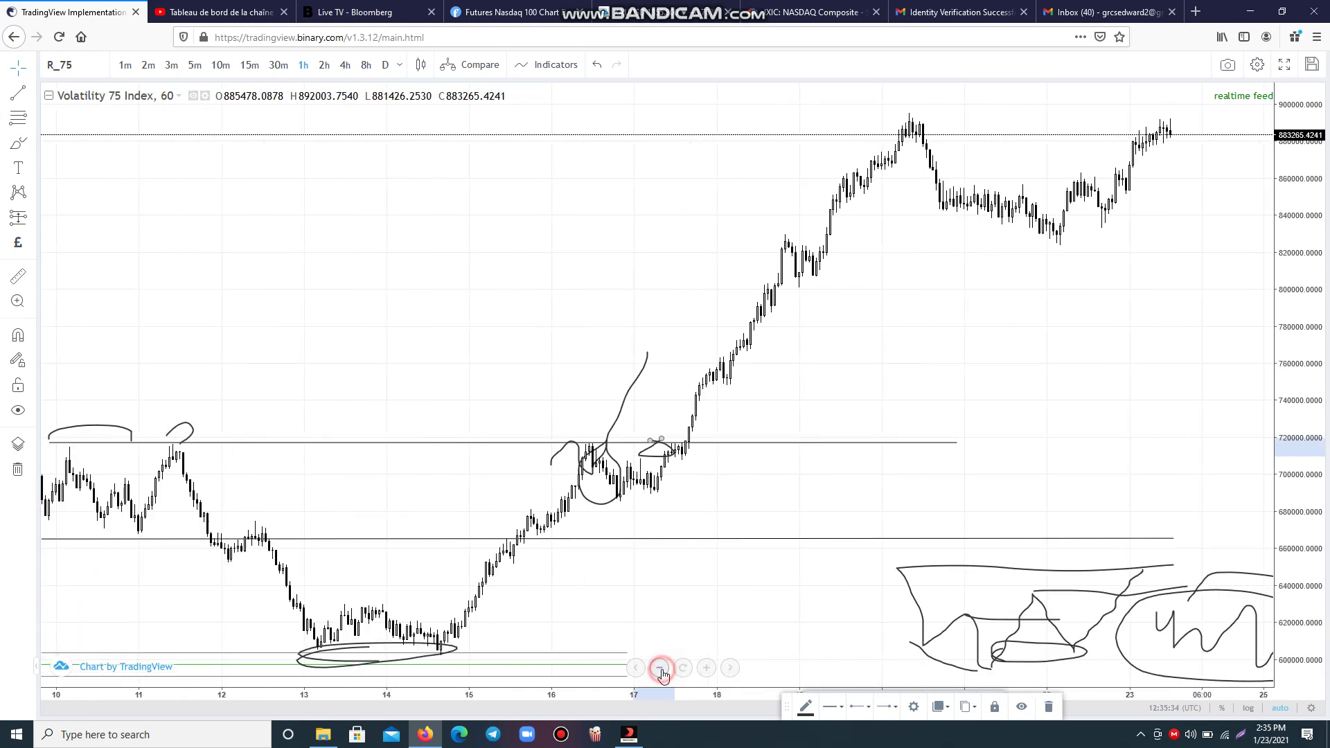
left_click(706, 669)
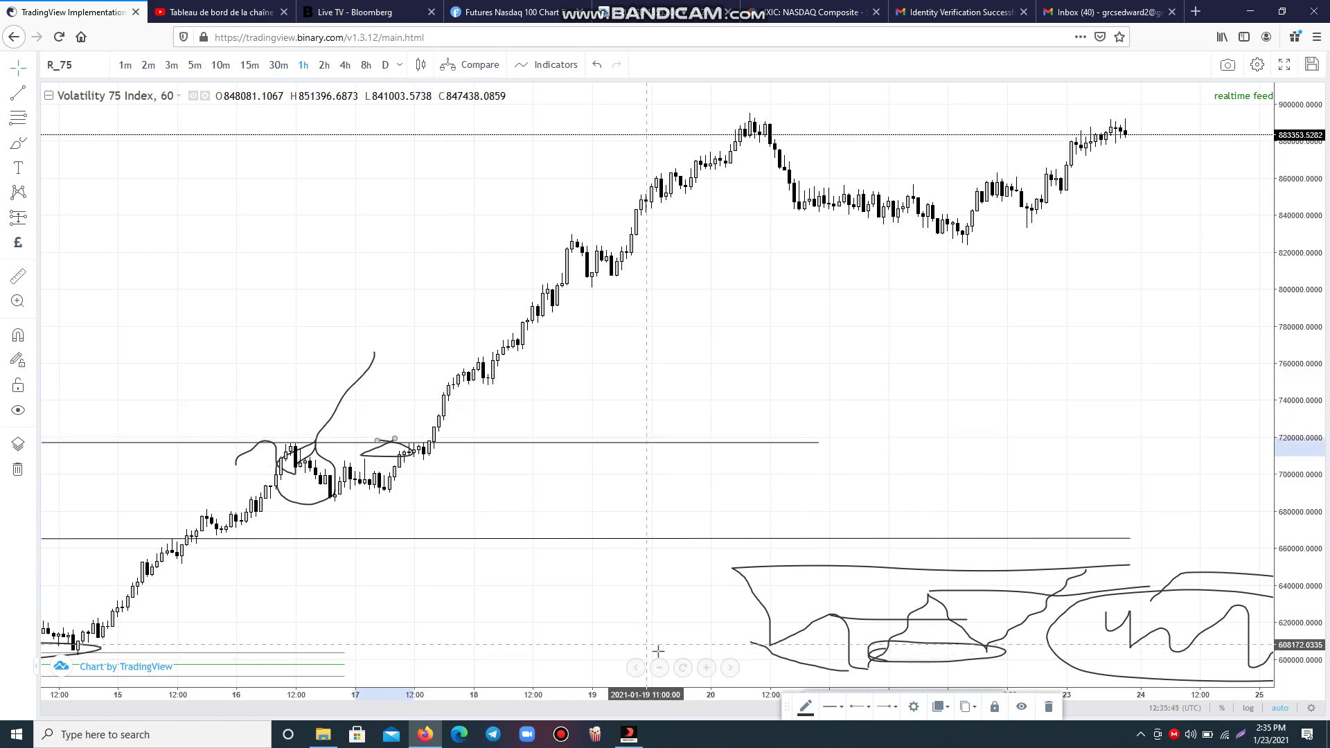
left_click(701, 669)
left_click(698, 669)
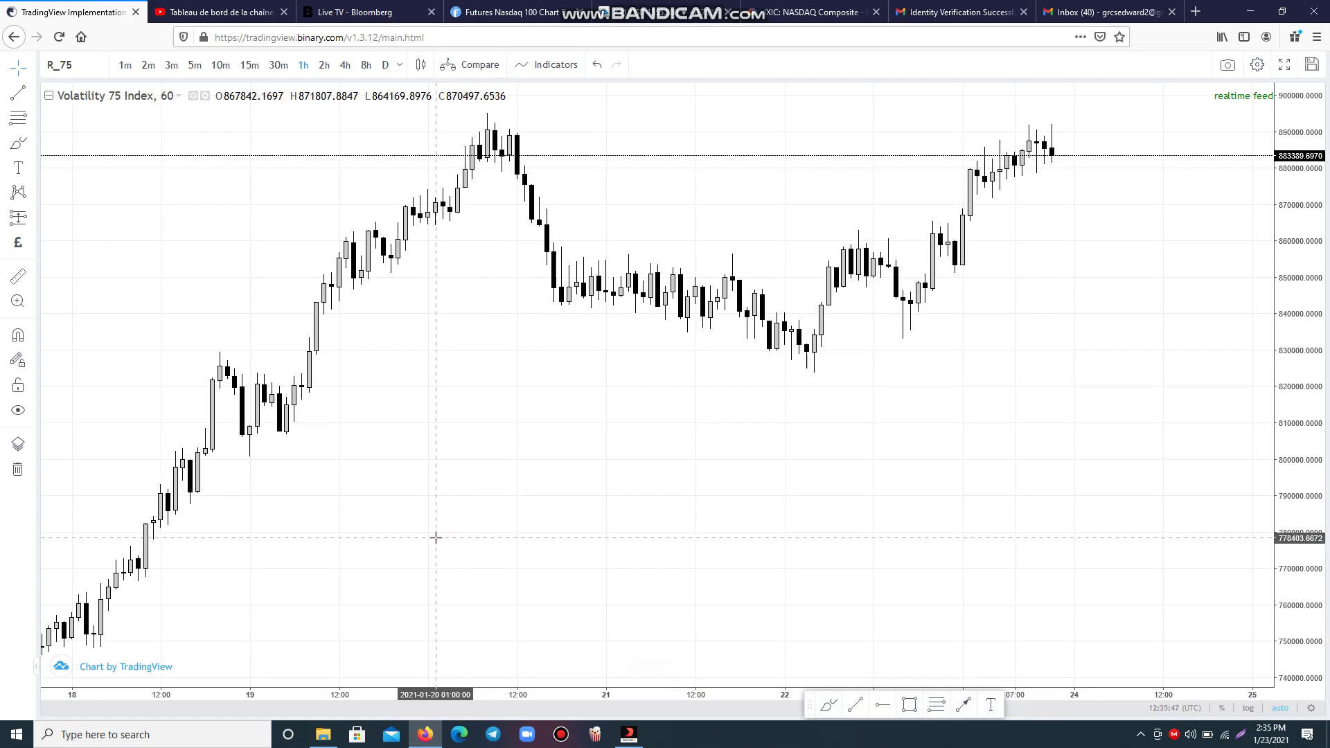
left_click_drag(220, 392, 661, 485)
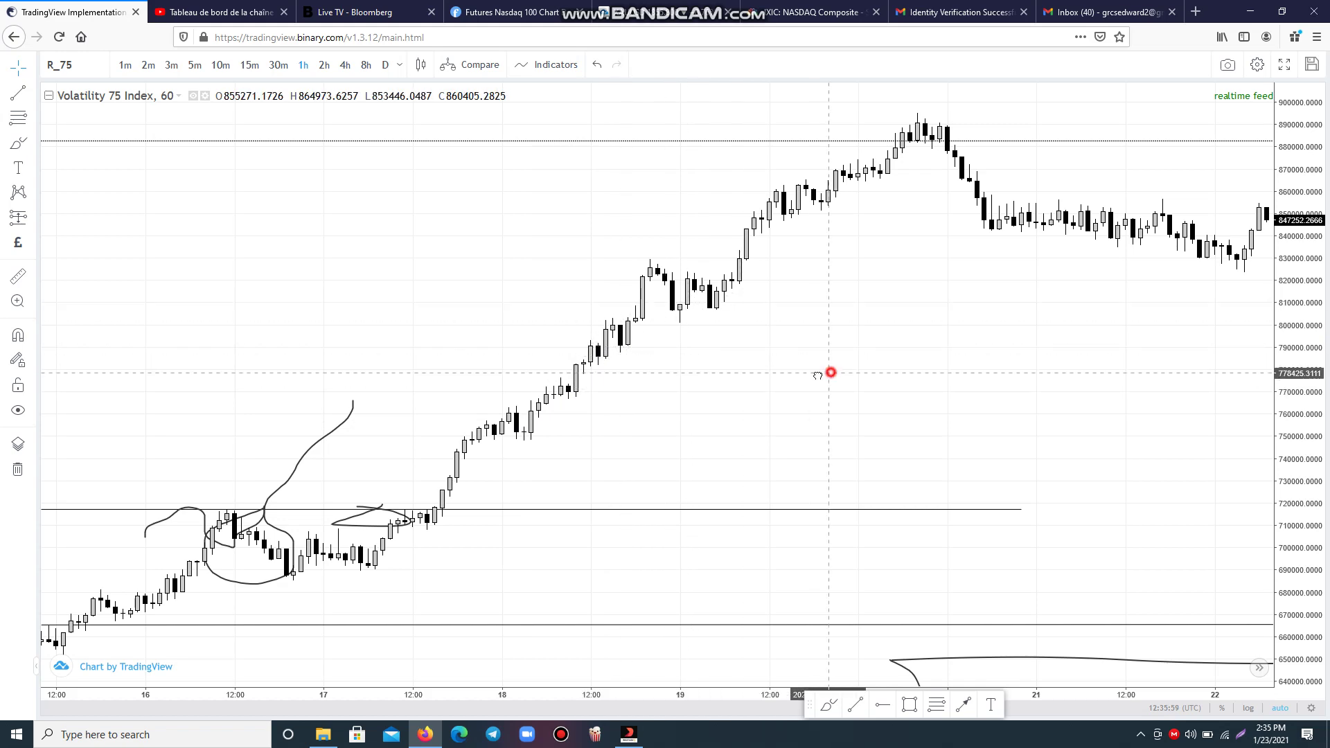
left_click_drag(834, 374, 505, 478)
left_click_drag(786, 445, 692, 436)
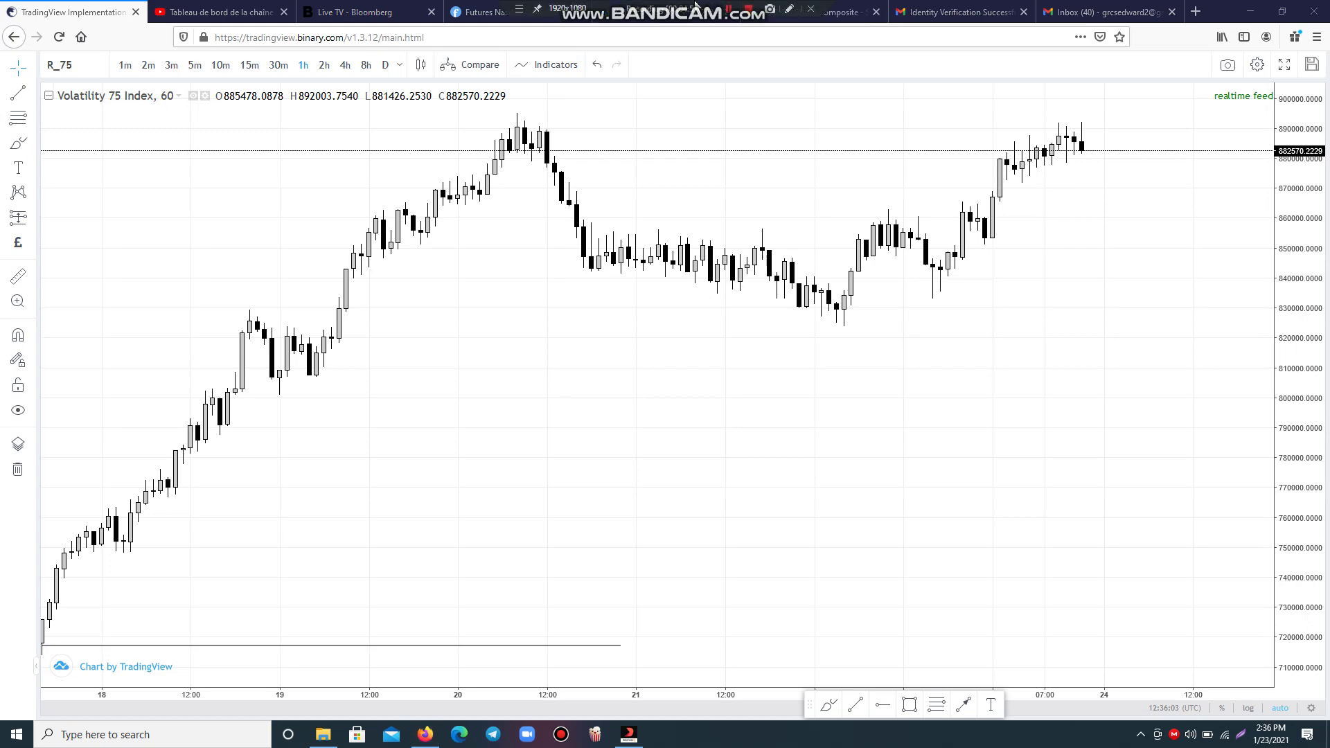
Sketch a rise-and-pullback zigzag below the 1-hour candles around the 21st–22nd
left_click_drag(538, 328, 697, 407)
mouse_move(434, 406)
left_mouse_down()
mouse_move(522, 407)
mouse_move(600, 451)
left_mouse_up()
left_click_drag(761, 207, 833, 207)
left_click_drag(834, 279, 658, 524)
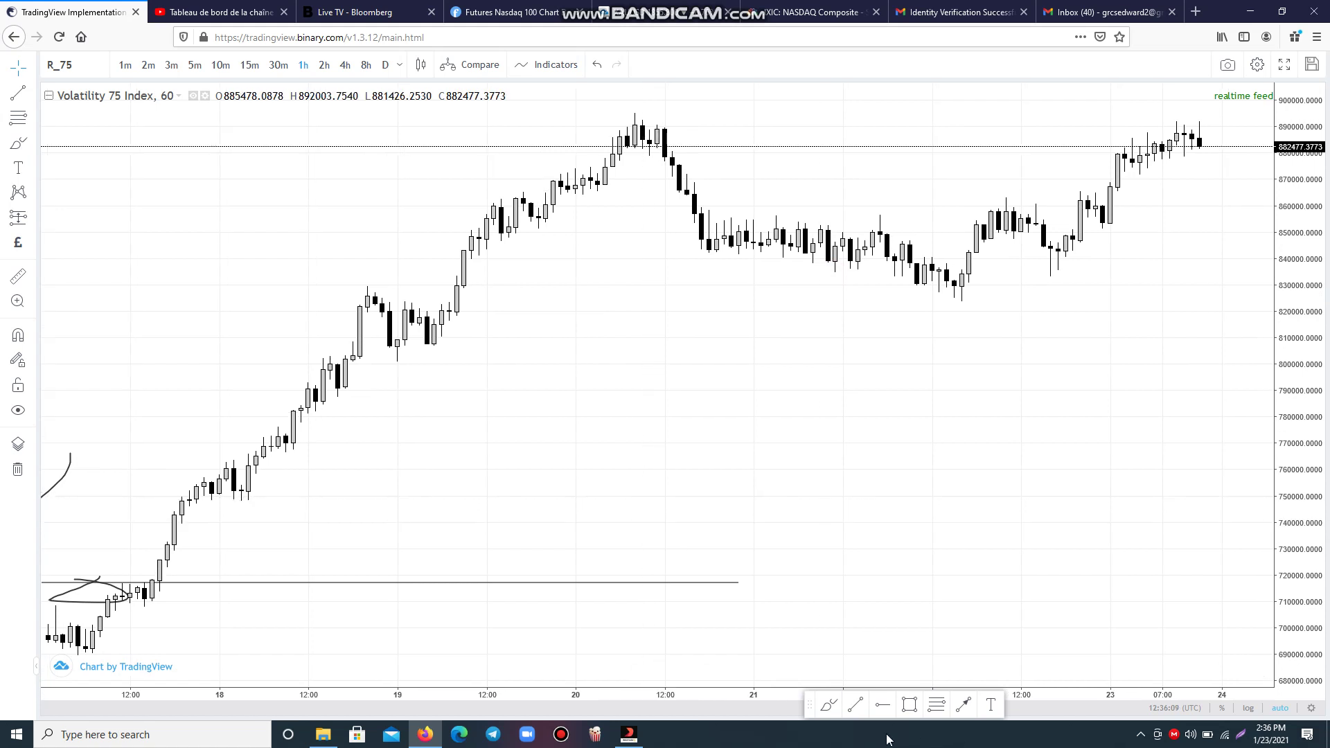
left_click(831, 705)
left_click_drag(747, 526, 807, 445)
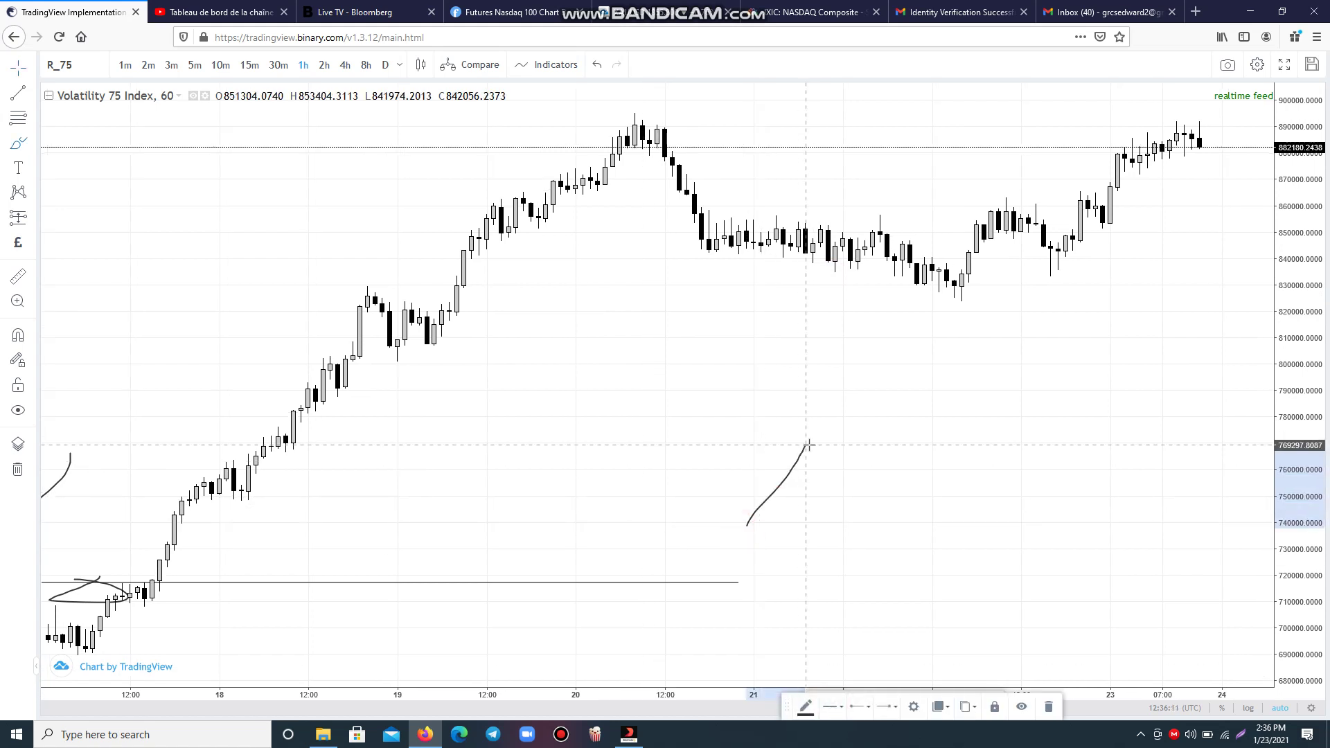
left_click_drag(821, 510, 874, 385)
mouse_move(882, 435)
left_mouse_down()
mouse_move(889, 542)
mouse_move(947, 450)
mouse_move(956, 619)
left_mouse_up()
mouse_move(883, 428)
left_mouse_down()
mouse_move(990, 423)
mouse_move(969, 462)
mouse_move(874, 449)
left_mouse_up()
mouse_move(819, 507)
left_mouse_down()
mouse_move(890, 518)
mouse_move(803, 543)
mouse_move(850, 554)
mouse_move(864, 535)
mouse_move(850, 548)
left_mouse_up()
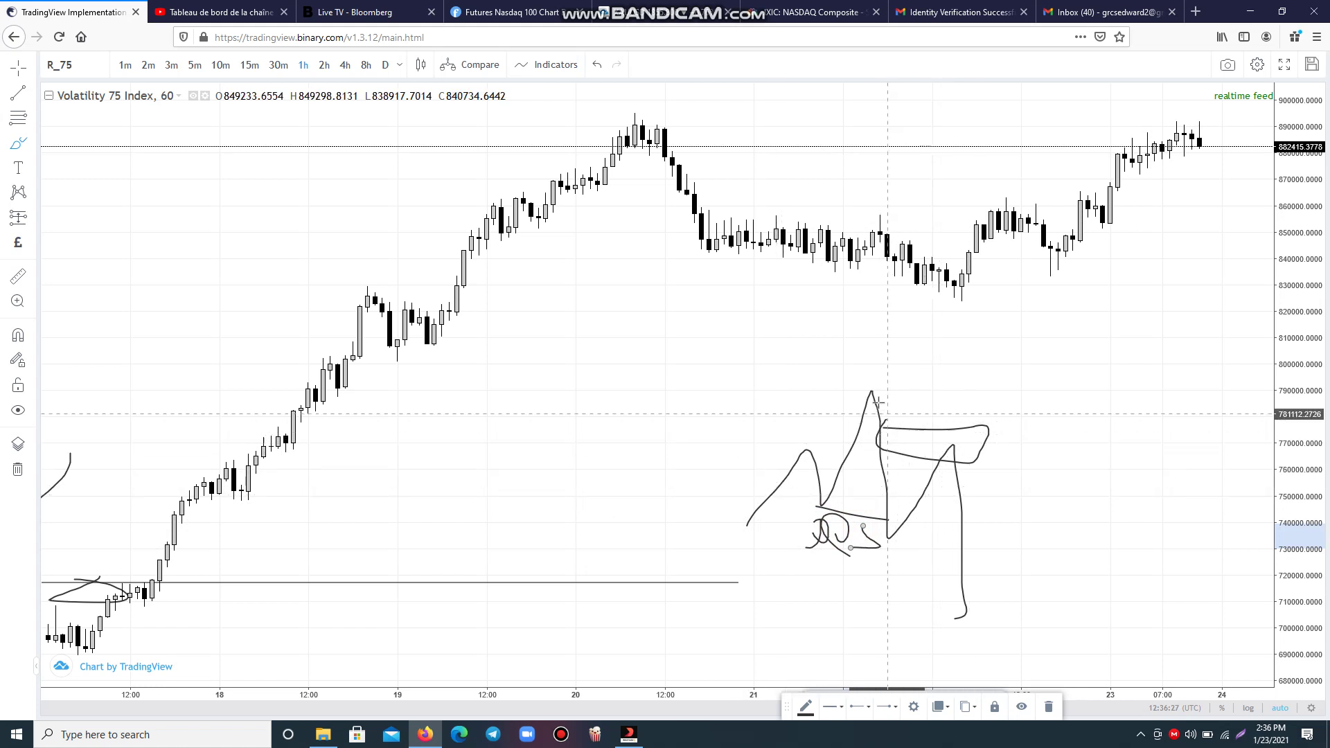
left_click(865, 385)
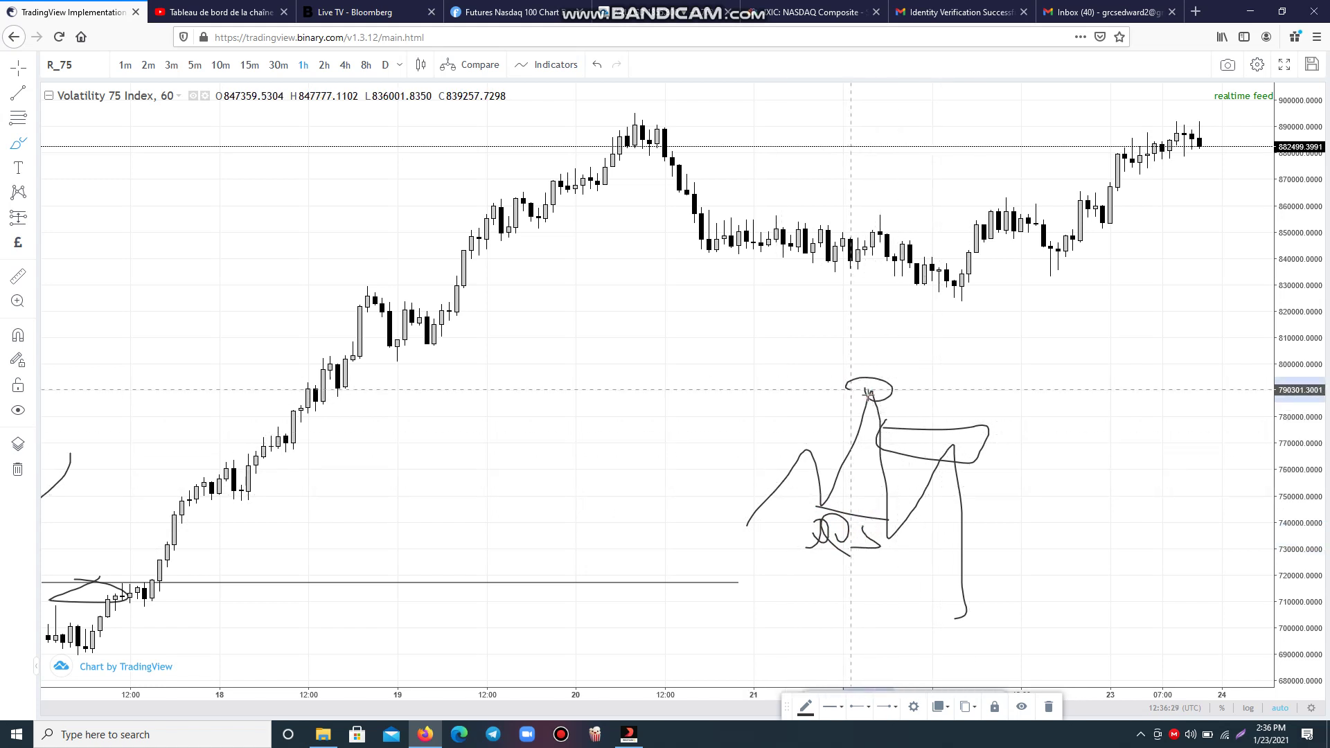